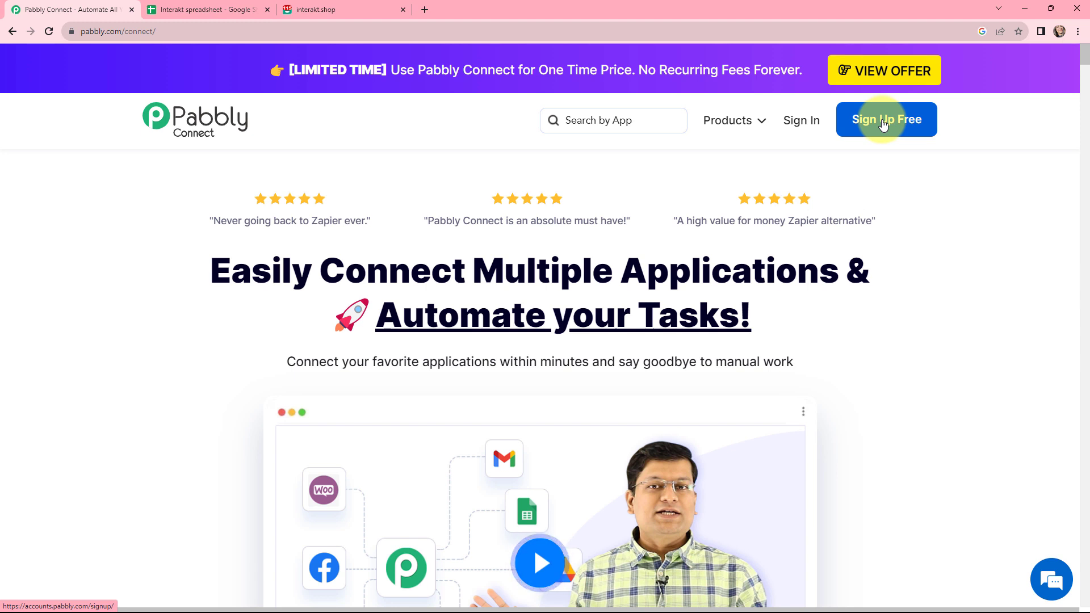
Step: Sign in, open Pabbly Connect, and create 'Create Interakt User from Google Sheets Rows' in the Interakt folder
click(800, 126)
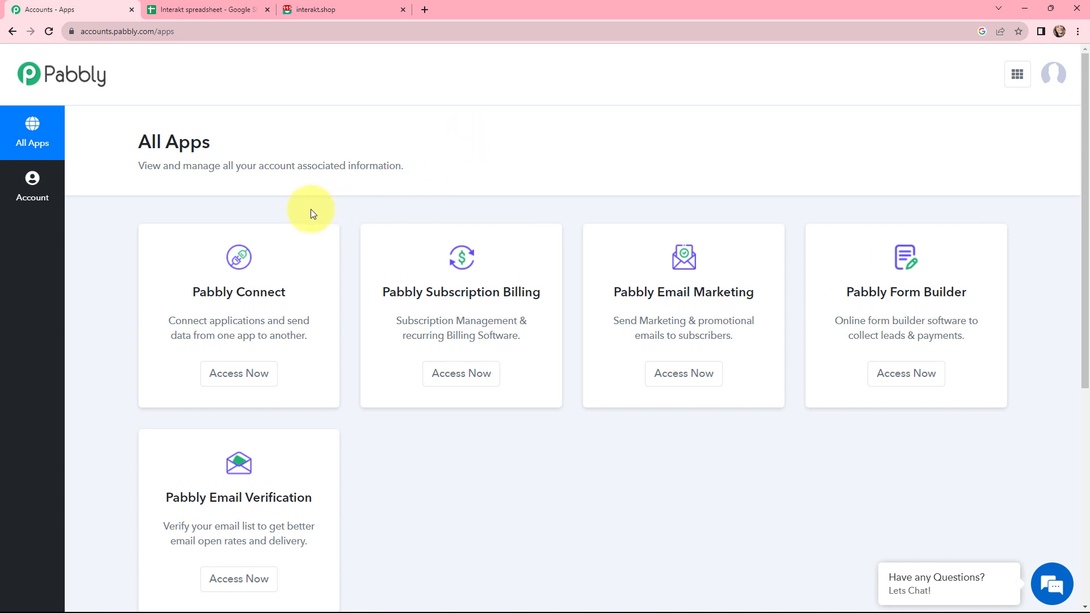
click(238, 375)
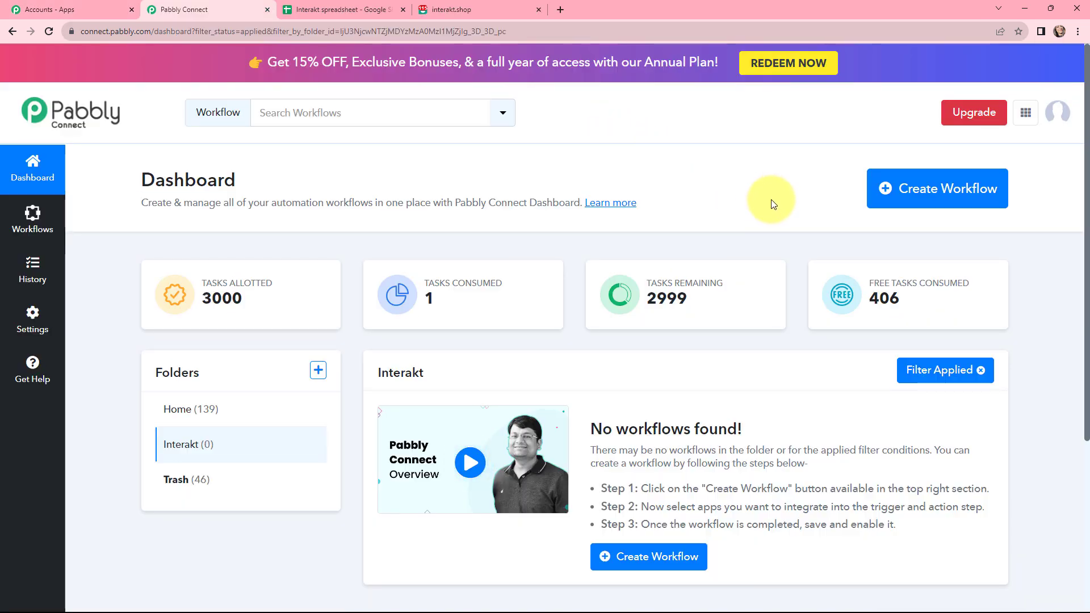
click(936, 190)
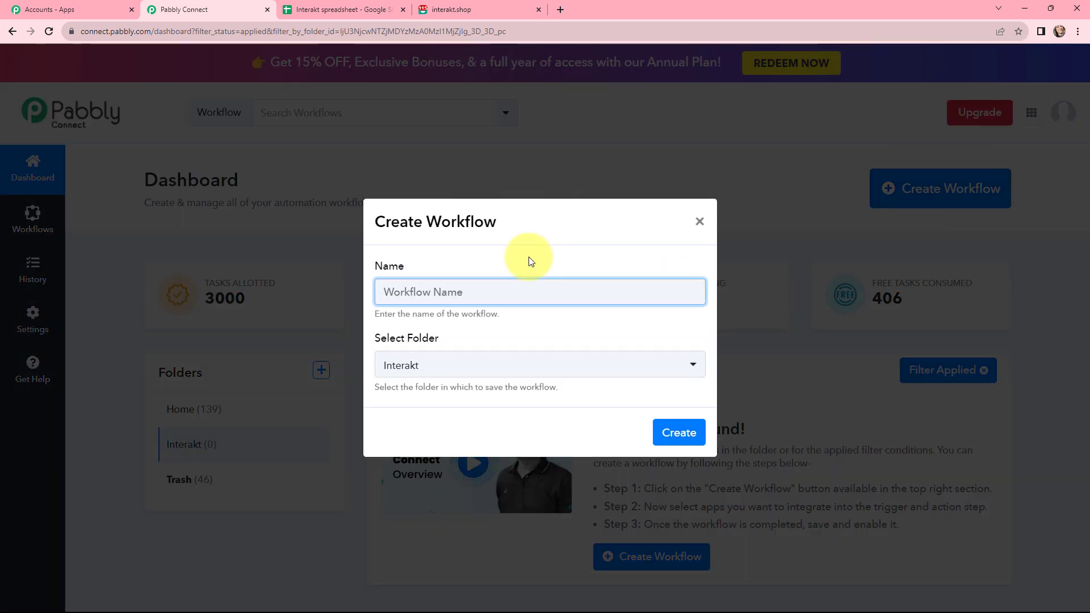
text(Create Interakt User from Google Sheets Rows)
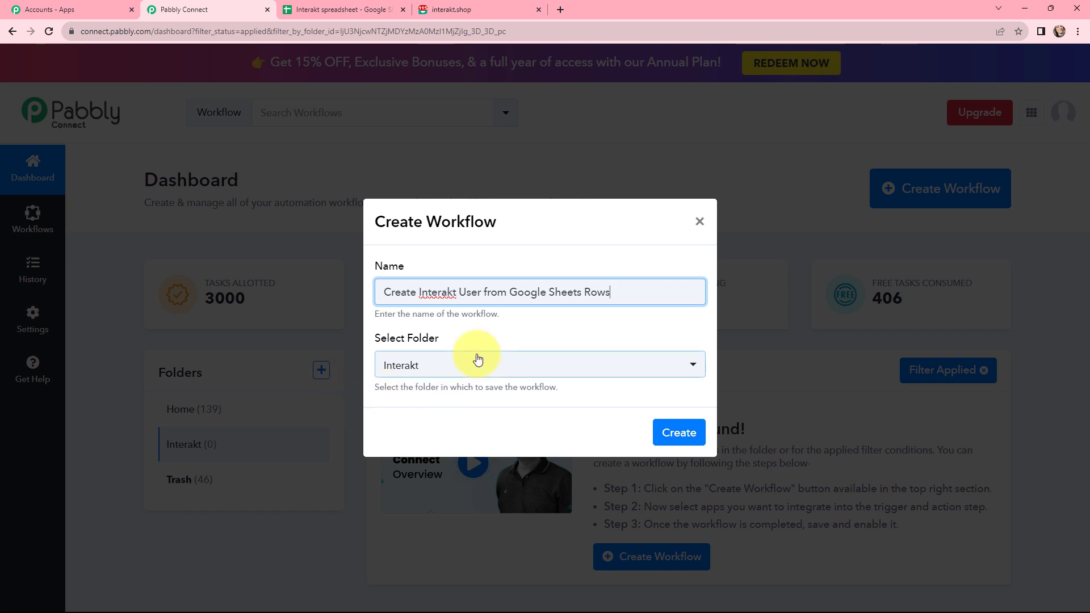
click(679, 433)
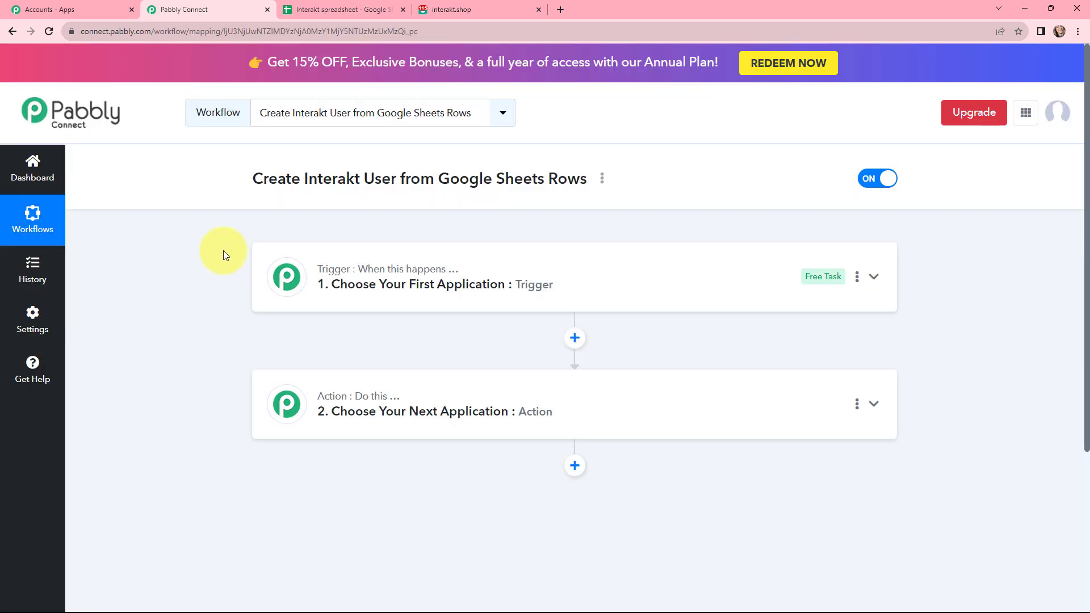
Step: Select the workflow title, then expand the Trigger step card to show its app chooser
mouse_move(267, 370)
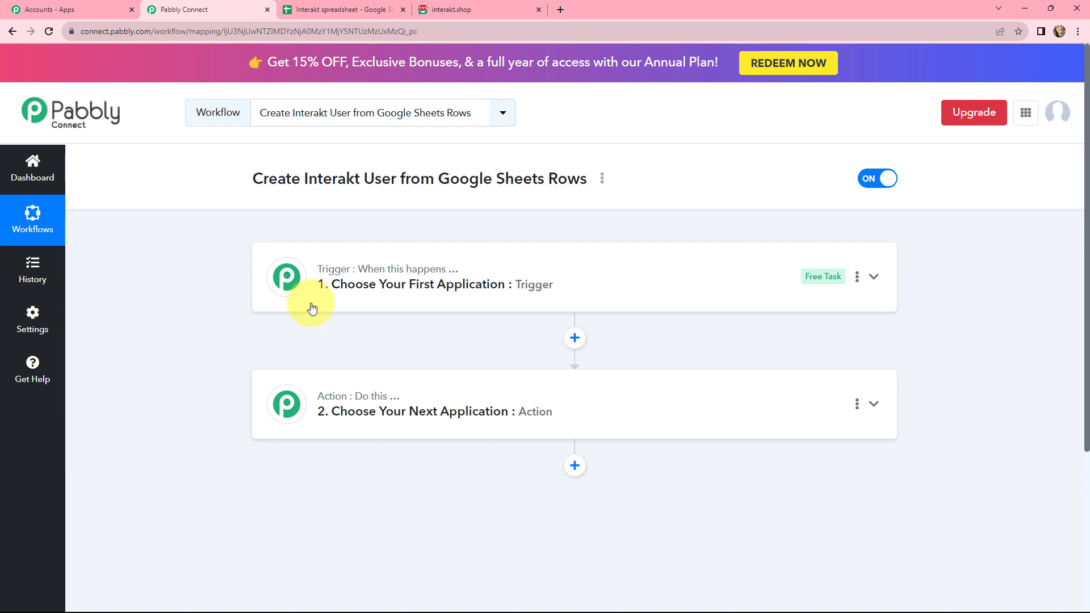
mouse_move(338, 399)
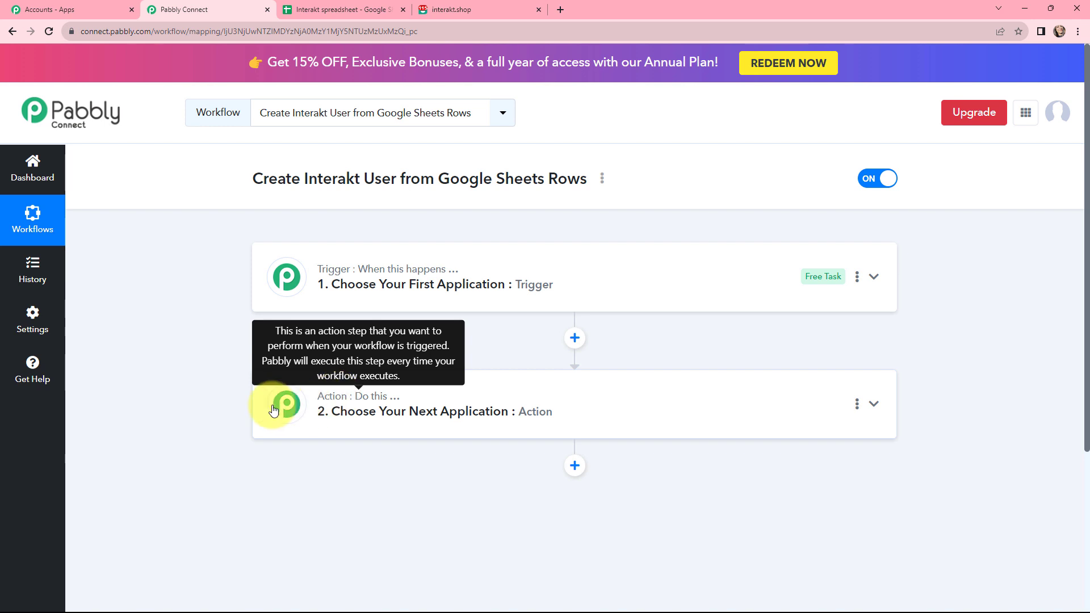
drag(255, 183, 280, 190)
triple_click(319, 192)
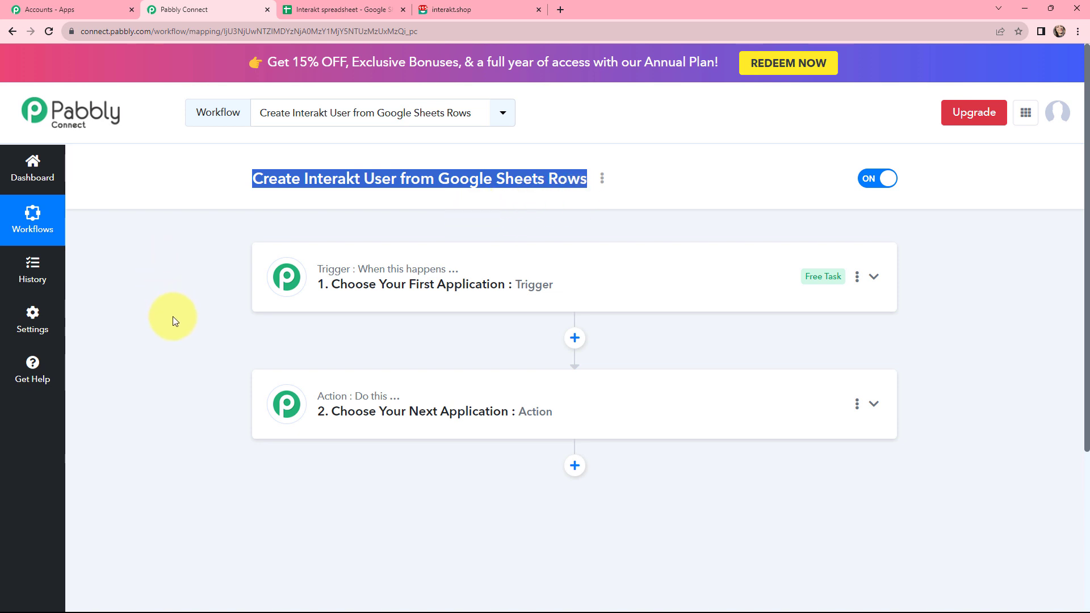
click(377, 291)
Step: Set the trigger to Google Sheets with the New or Updated Spreadsheet Row event
click(324, 350)
text(goo)
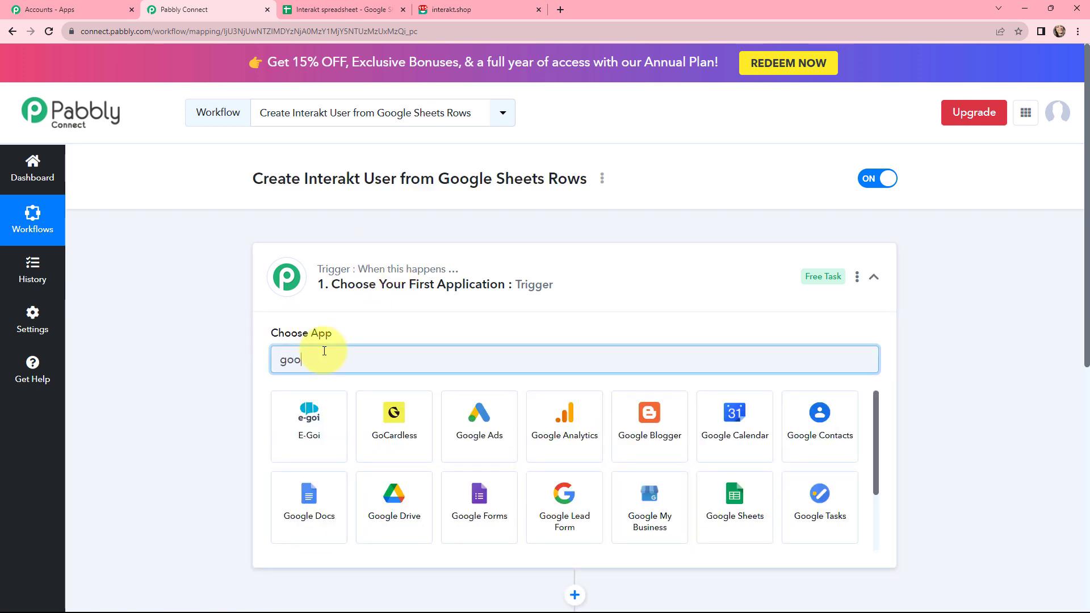
click(540, 492)
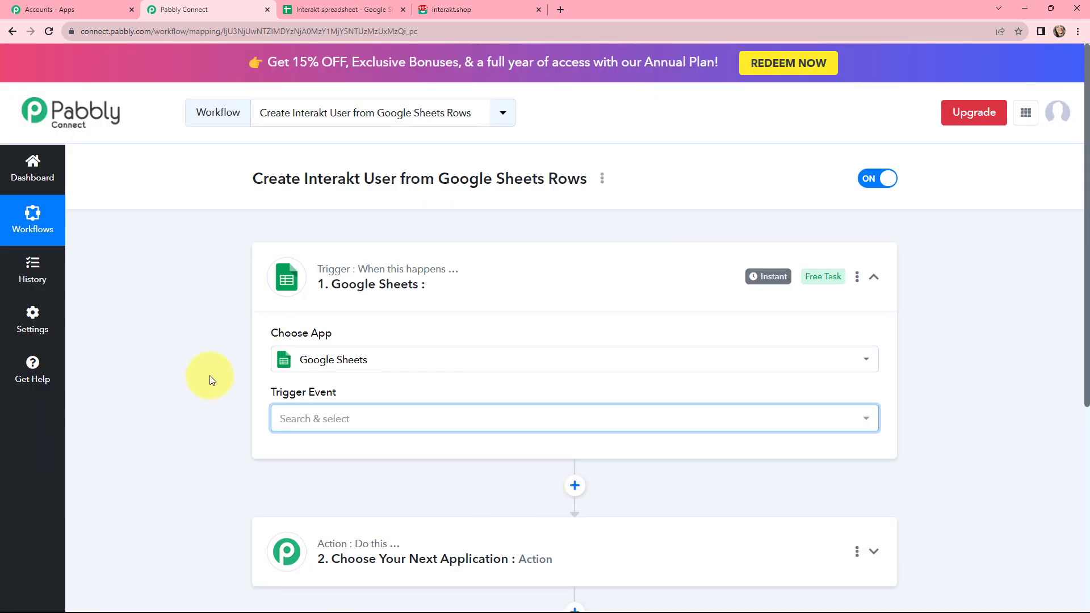
click(331, 421)
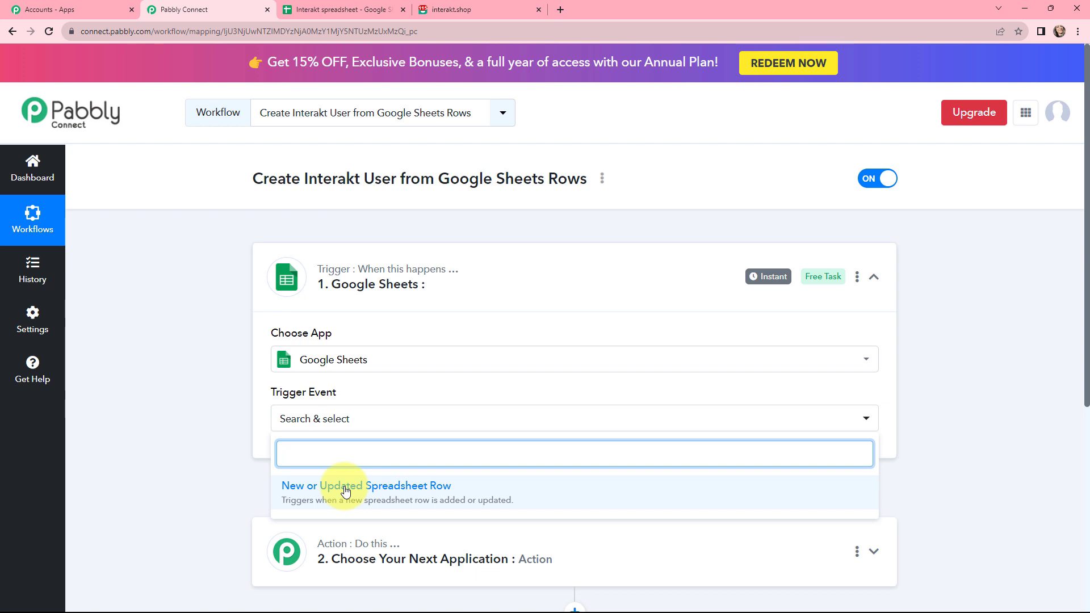
click(346, 491)
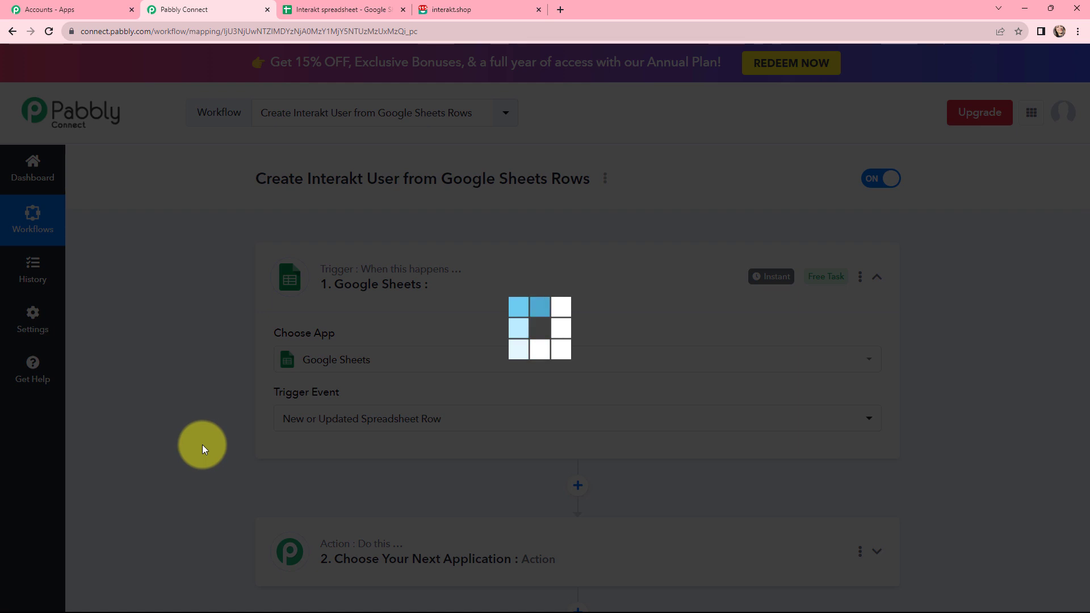
Step: Review the webhook setup instructions, then switch to the Interakt spreadsheet
scroll(265, 298, down, 3)
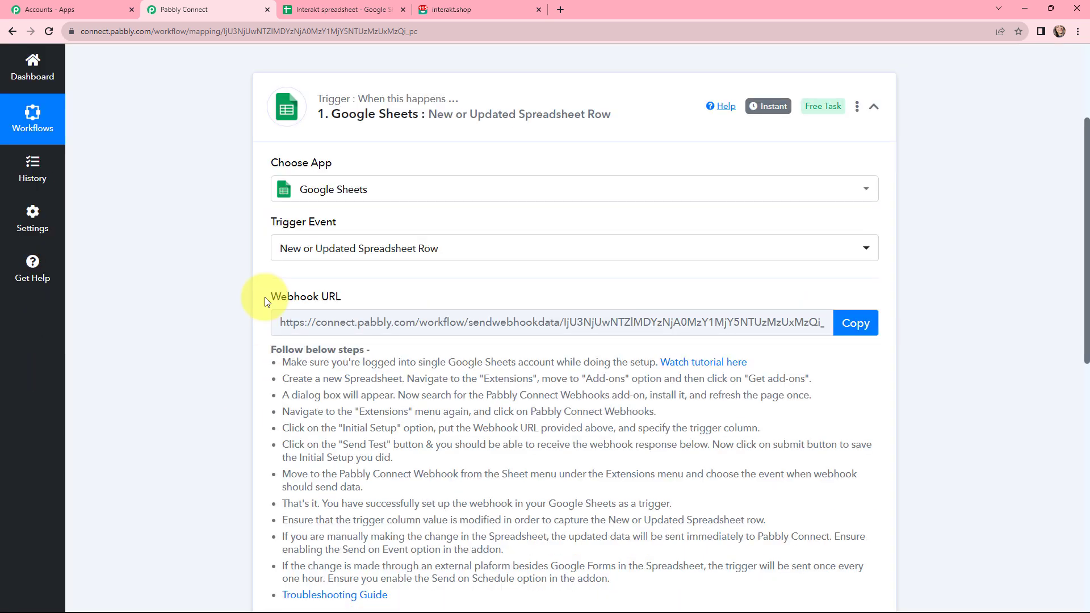
drag(265, 298, 311, 299)
drag(271, 349, 383, 407)
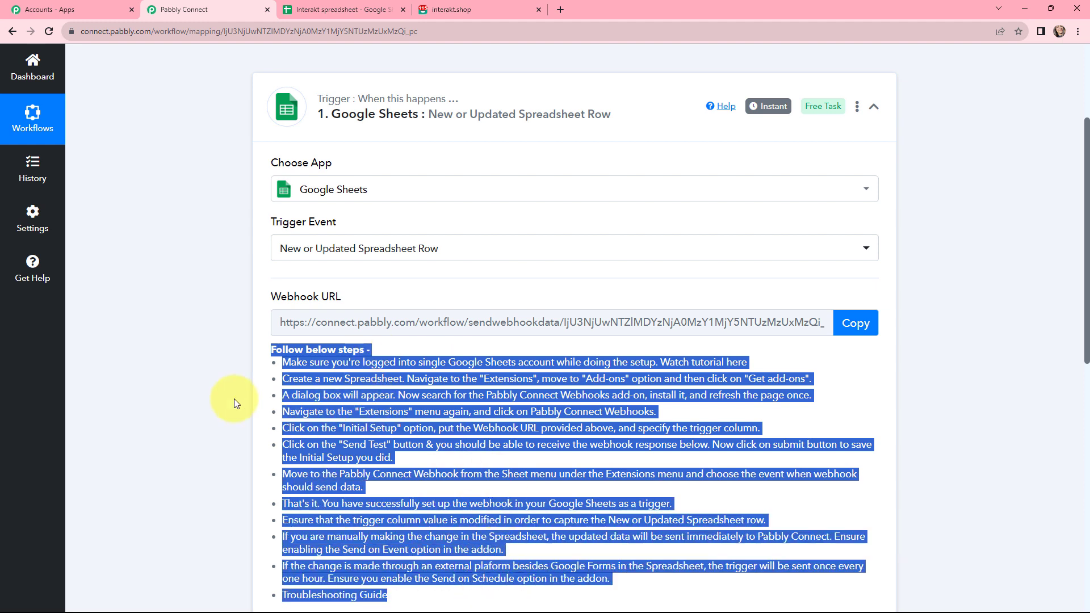
click(198, 406)
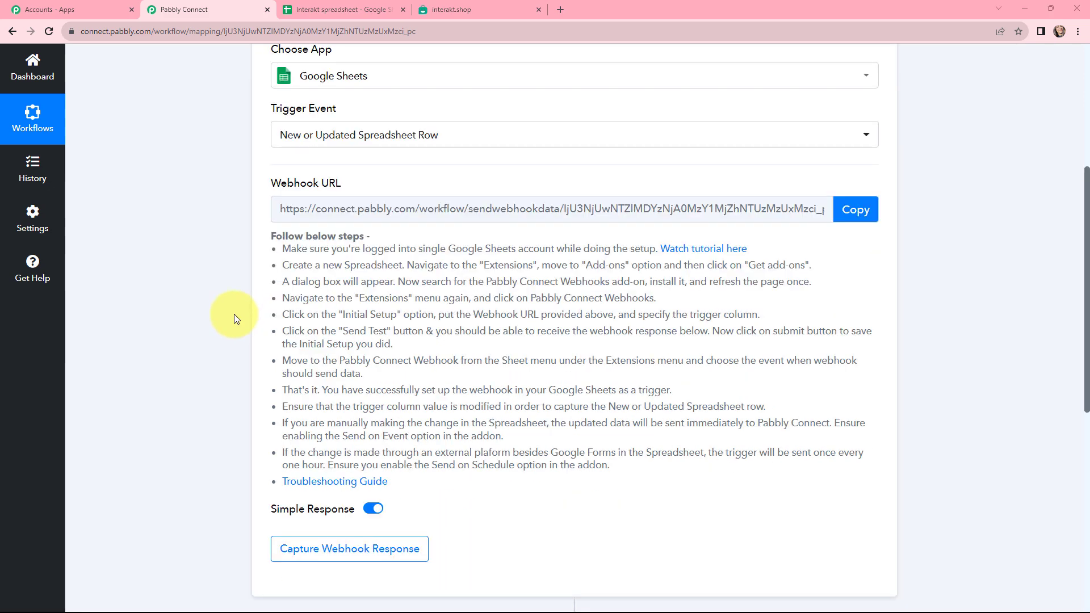
click(343, 9)
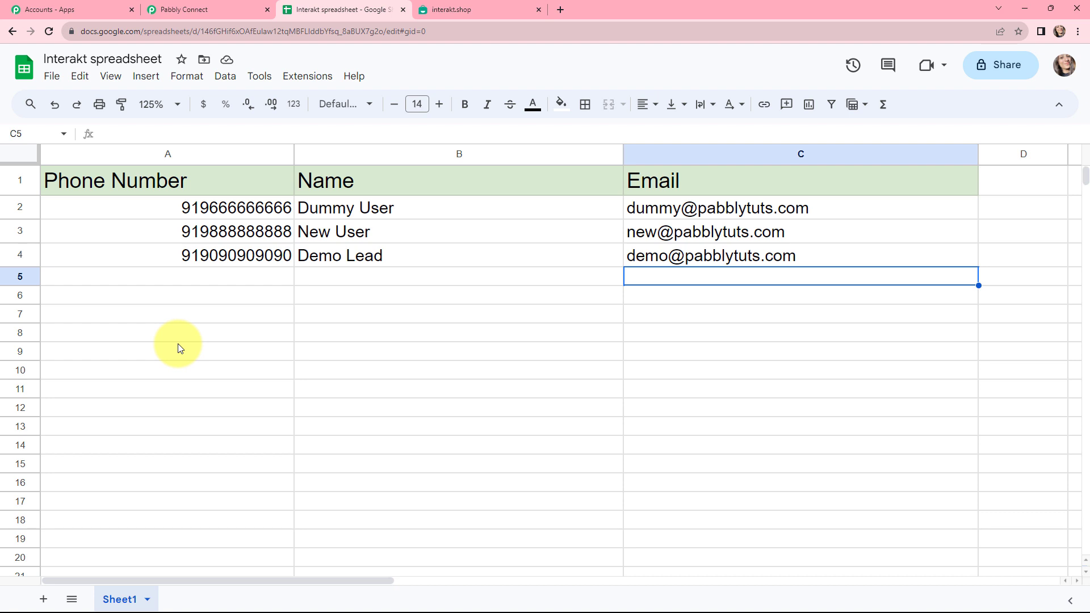
Step: Search the add-on Marketplace for Pabbly Connect Webhooks to confirm it is installed
click(311, 80)
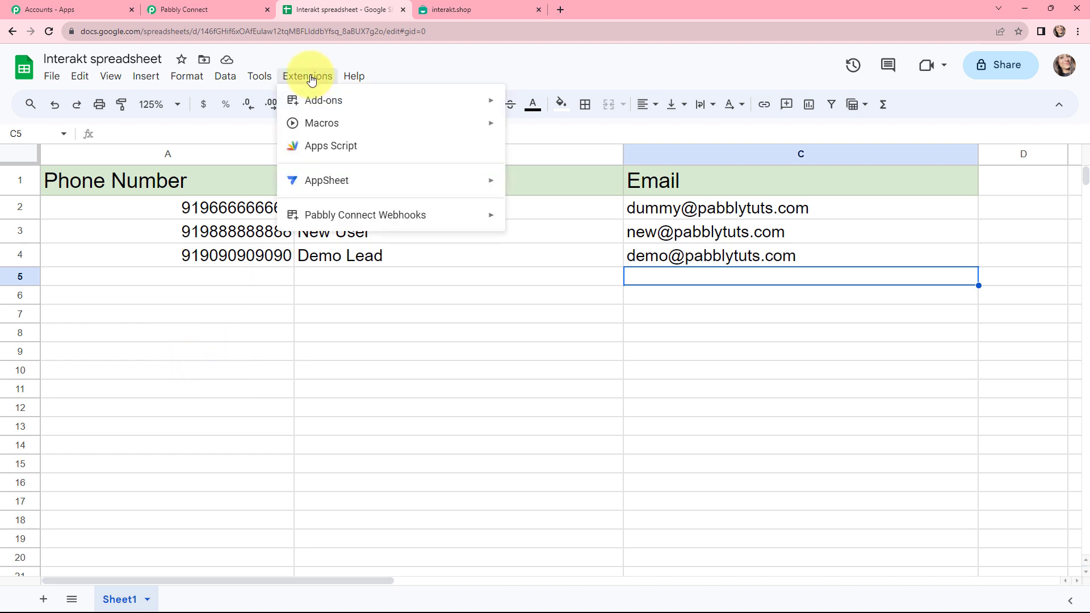
mouse_move(319, 216)
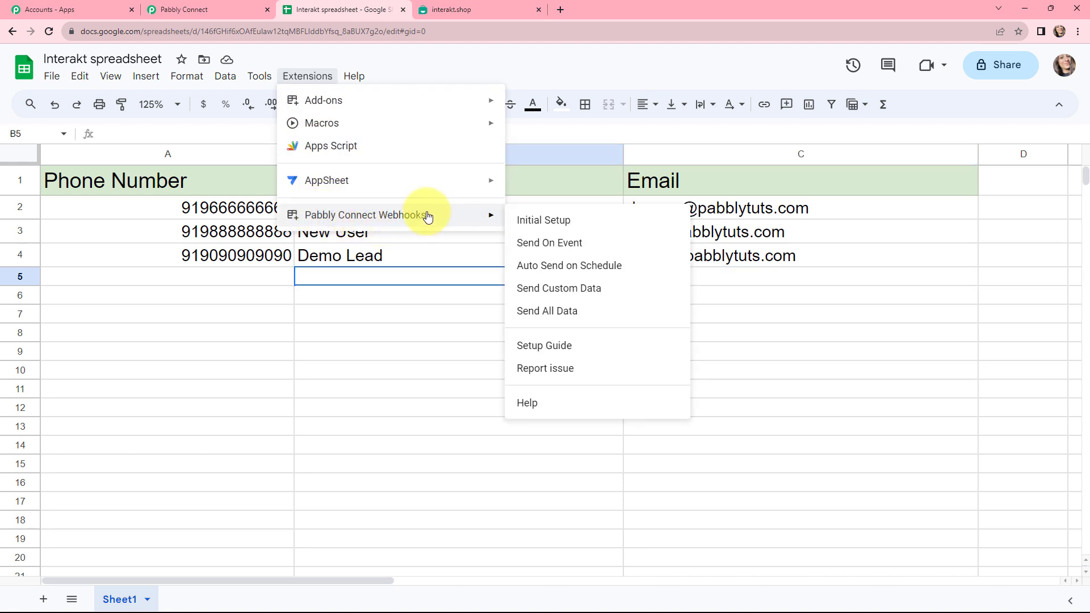
mouse_move(484, 103)
click(528, 104)
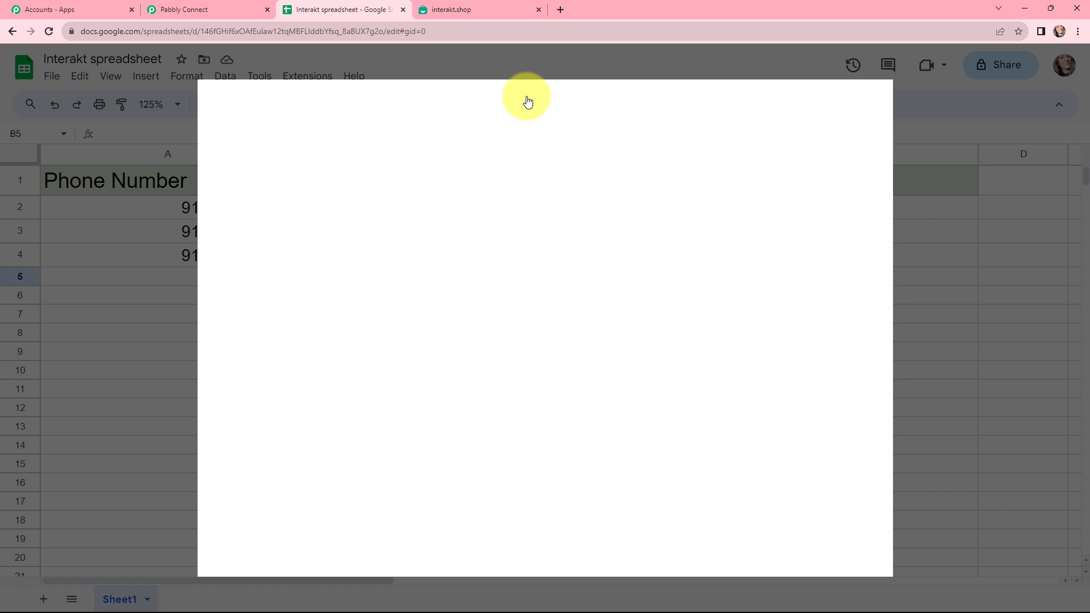
click(593, 103)
text(PA)
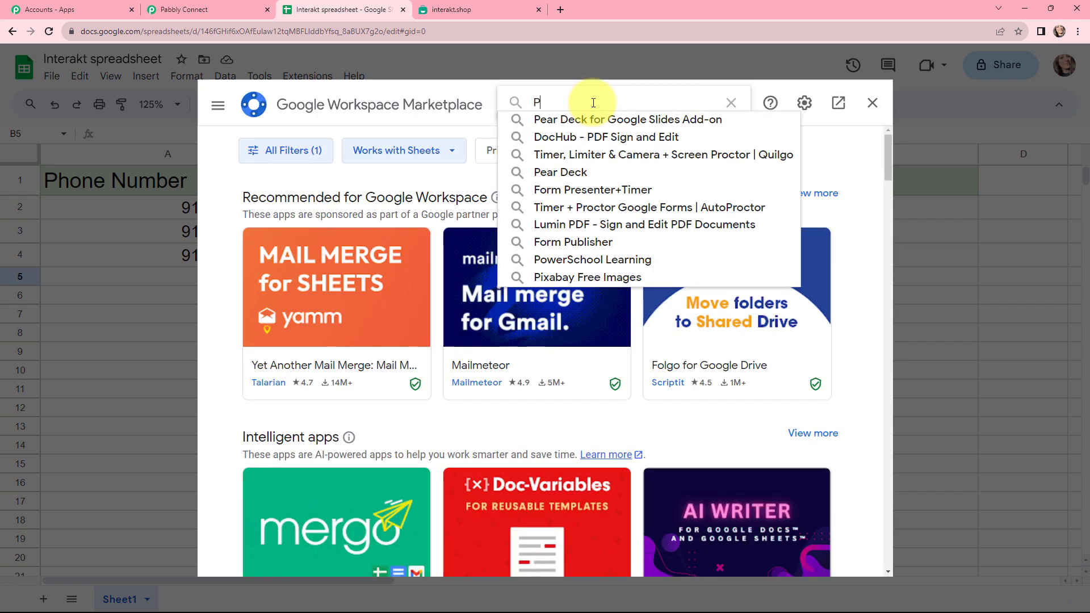
text(BB)
click(609, 118)
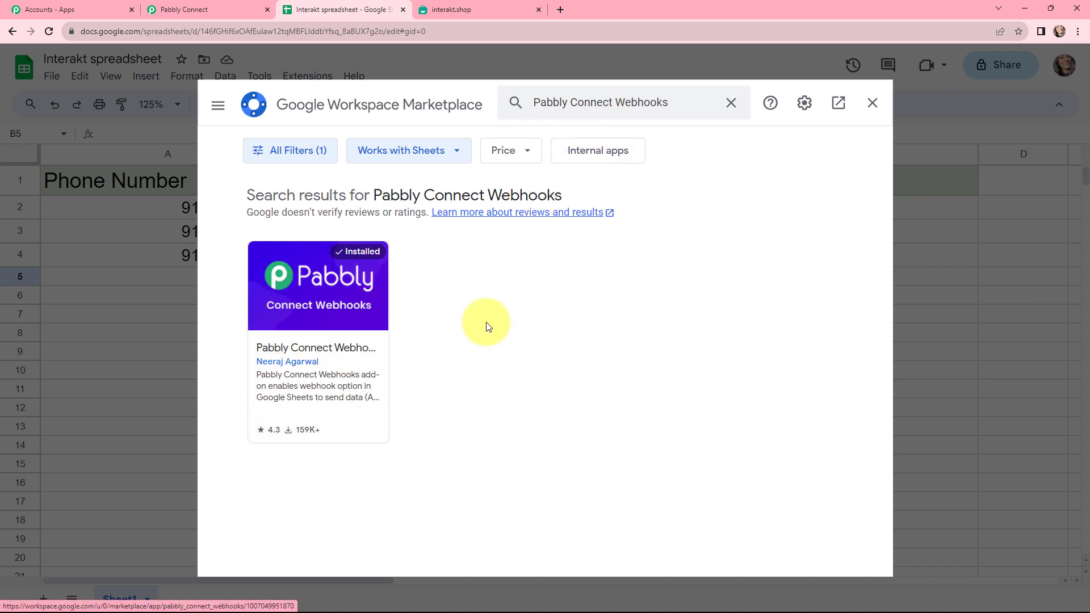
click(872, 105)
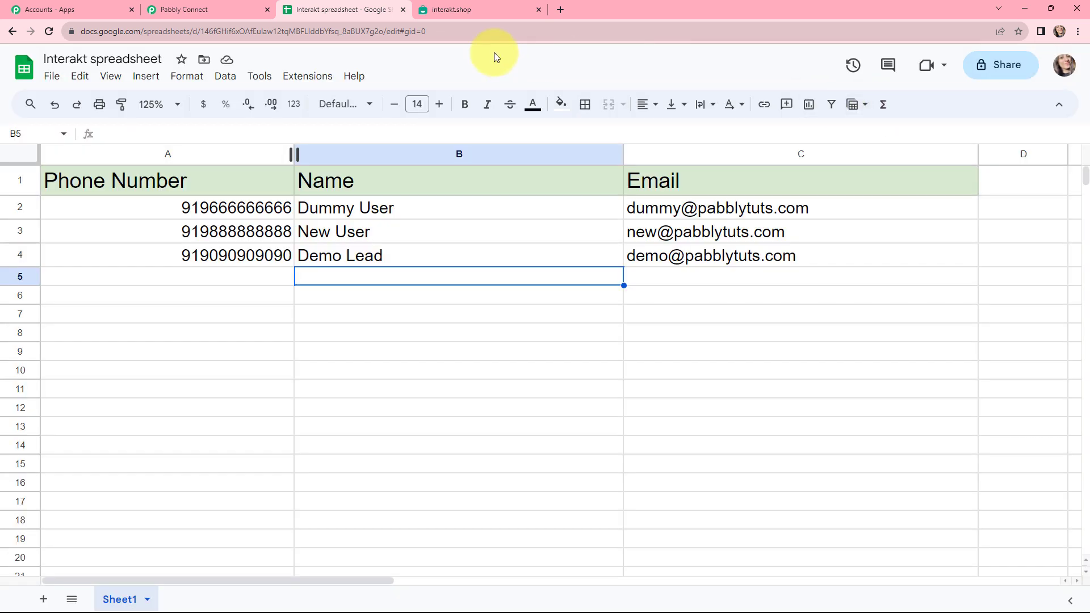
Step: Launch Pabbly Connect Webhooks Initial Setup from the Extensions menu
click(319, 79)
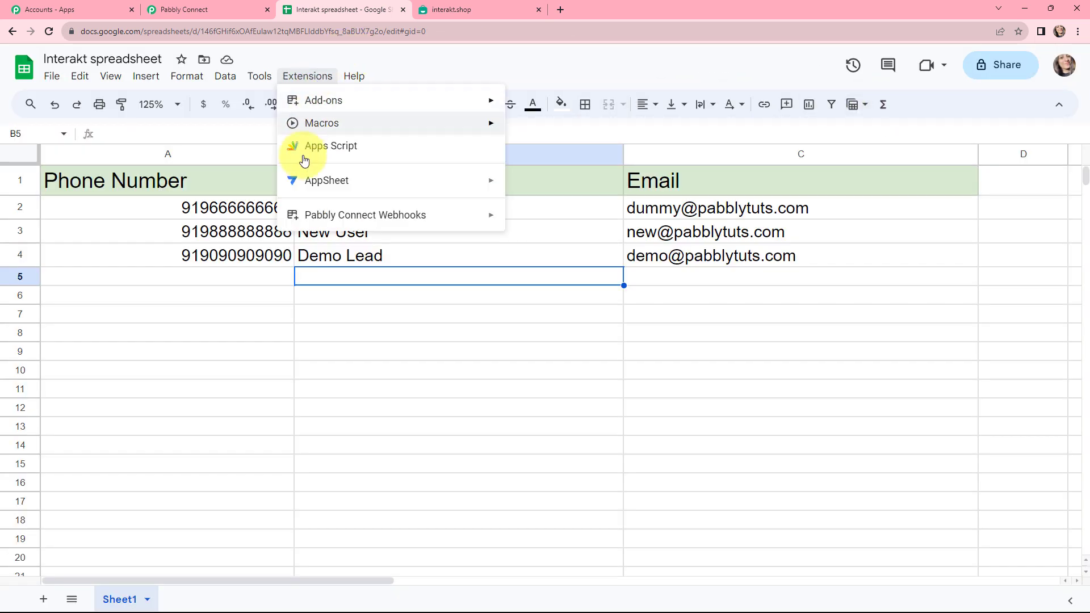
mouse_move(304, 216)
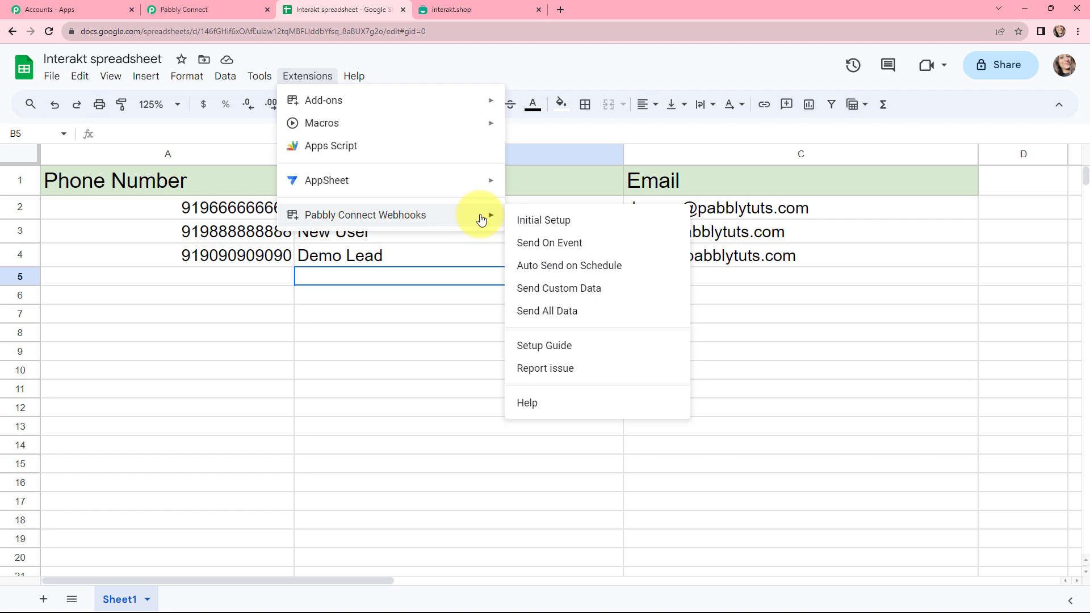
click(554, 223)
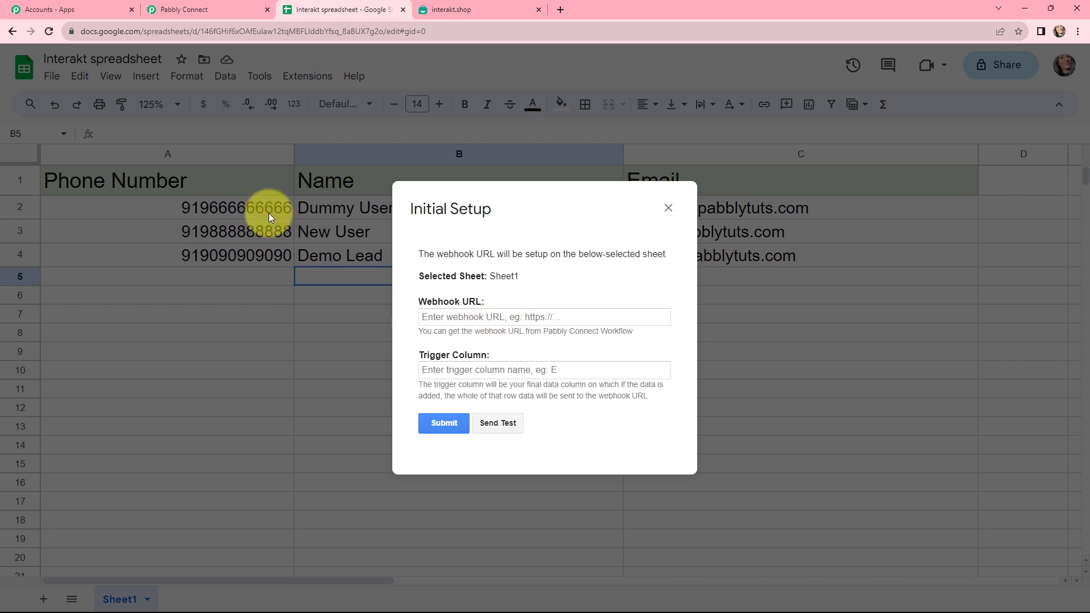
Step: Copy the workflow's webhook URL from Pabbly Connect and paste it into the Initial Setup
click(216, 10)
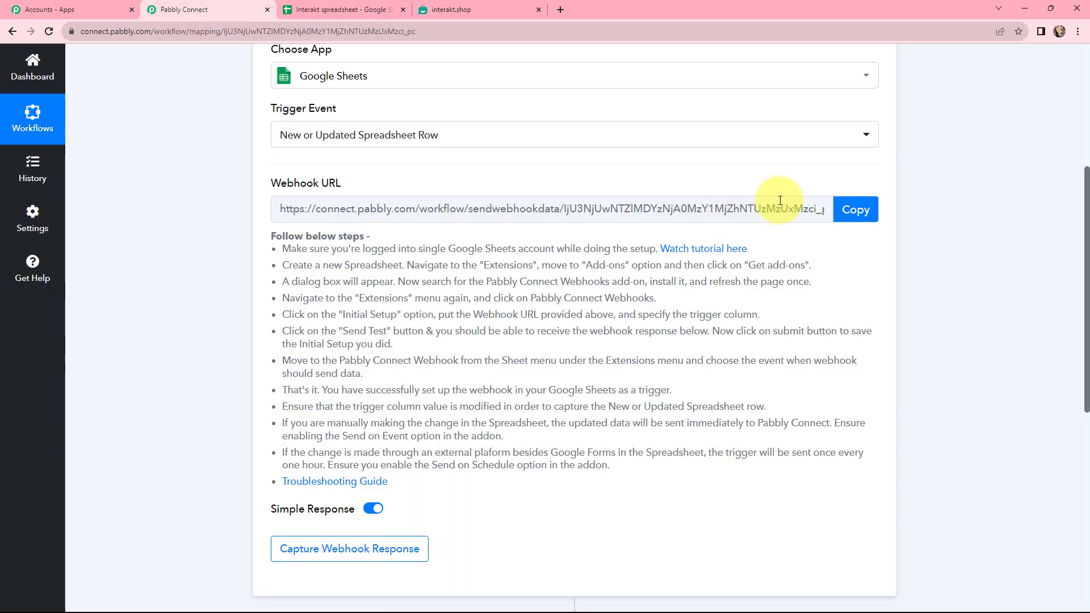
click(852, 210)
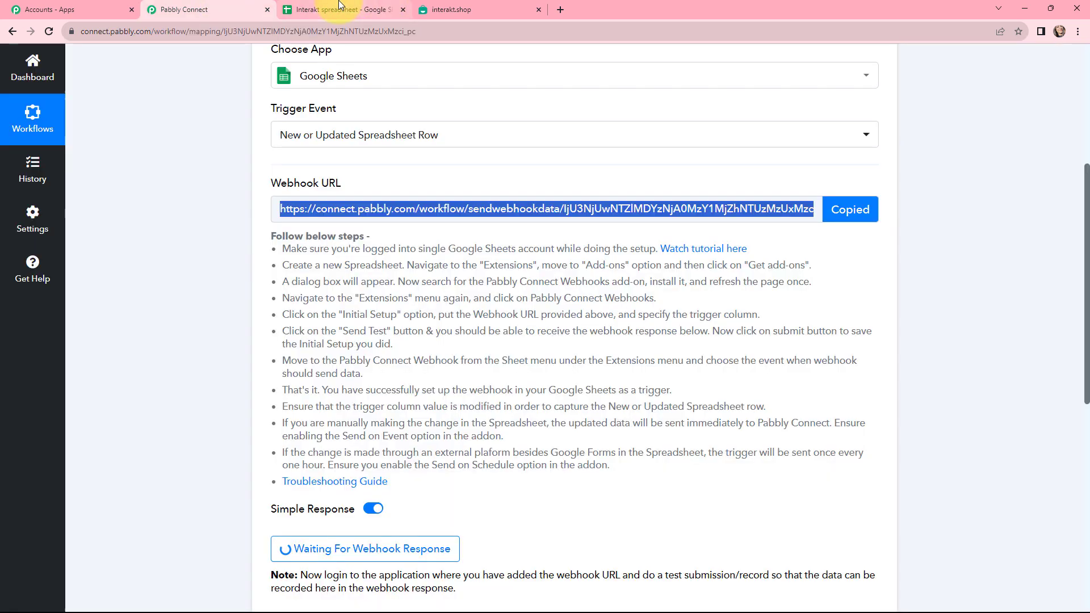
click(339, 7)
click(497, 314)
key(ctrl+v)
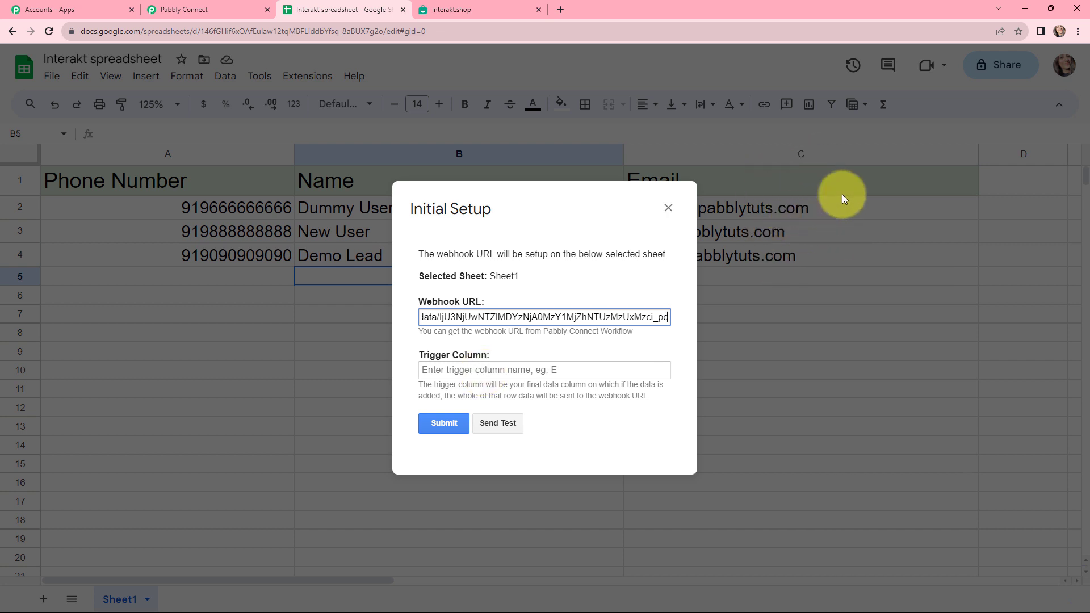
Step: Set trigger column C, submit the webhook setup and close the dialog
click(460, 367)
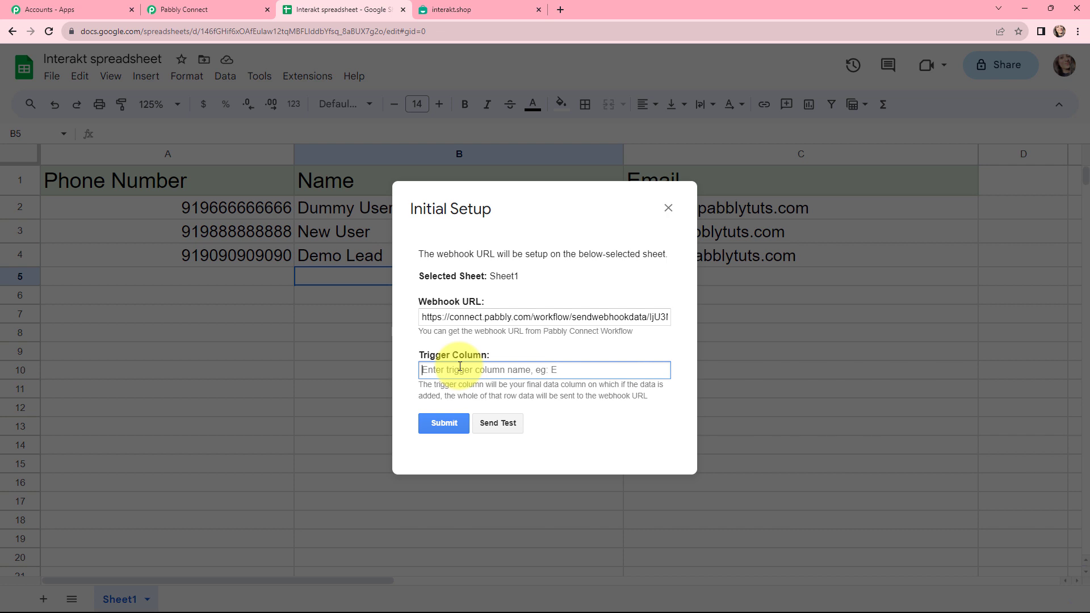
text(C)
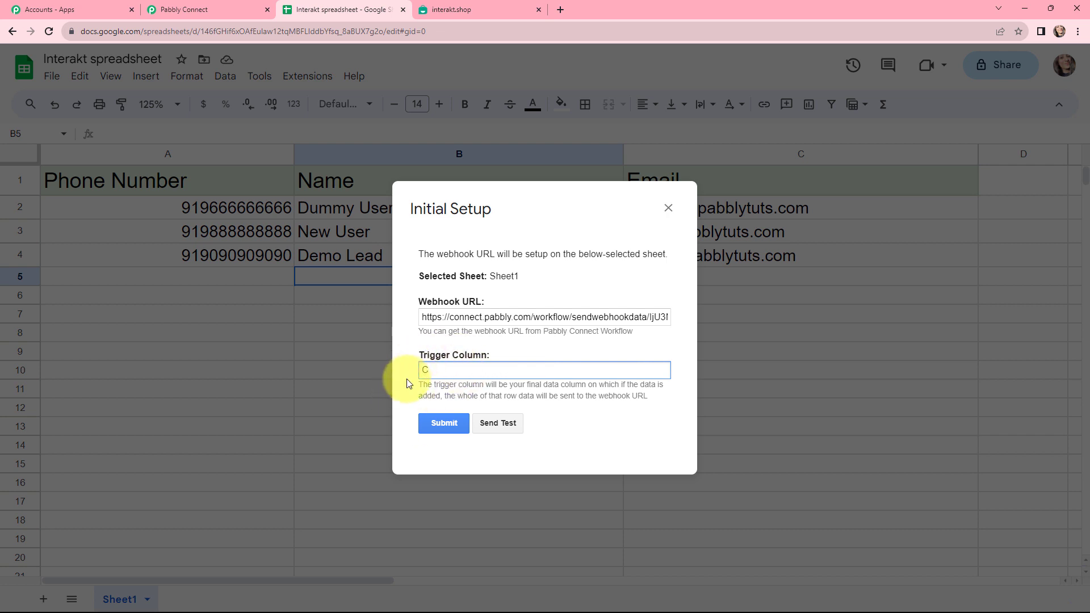
click(448, 423)
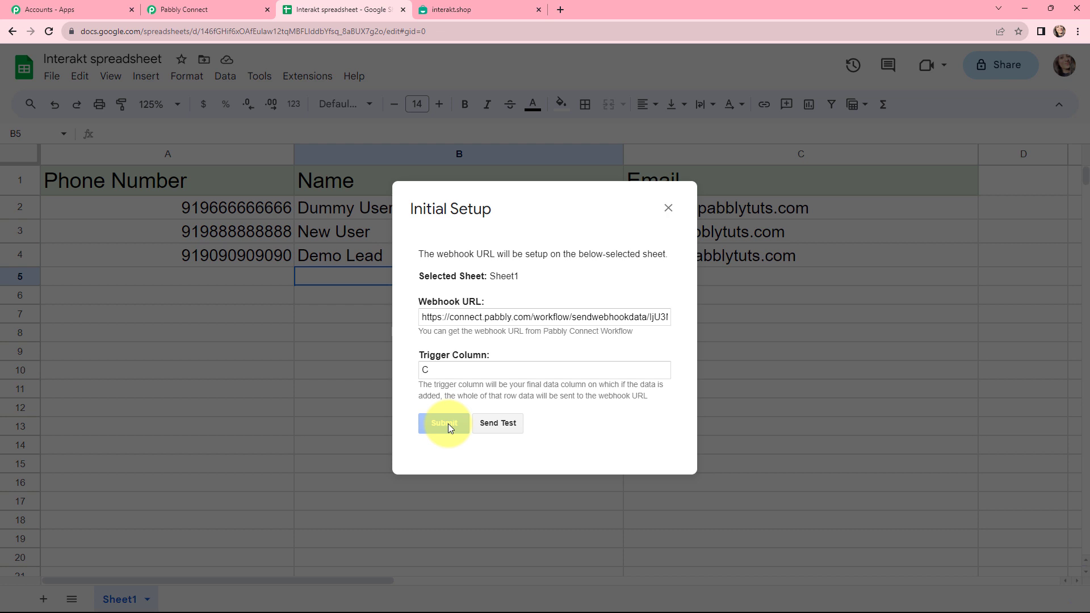
scroll(587, 394, down, 1)
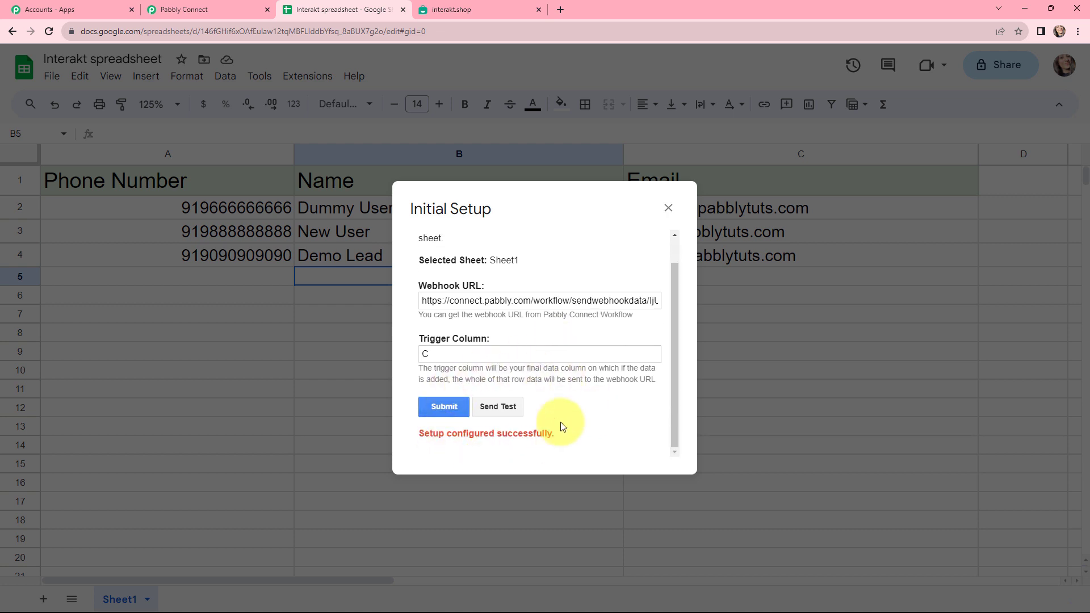
click(668, 208)
click(307, 76)
mouse_move(397, 214)
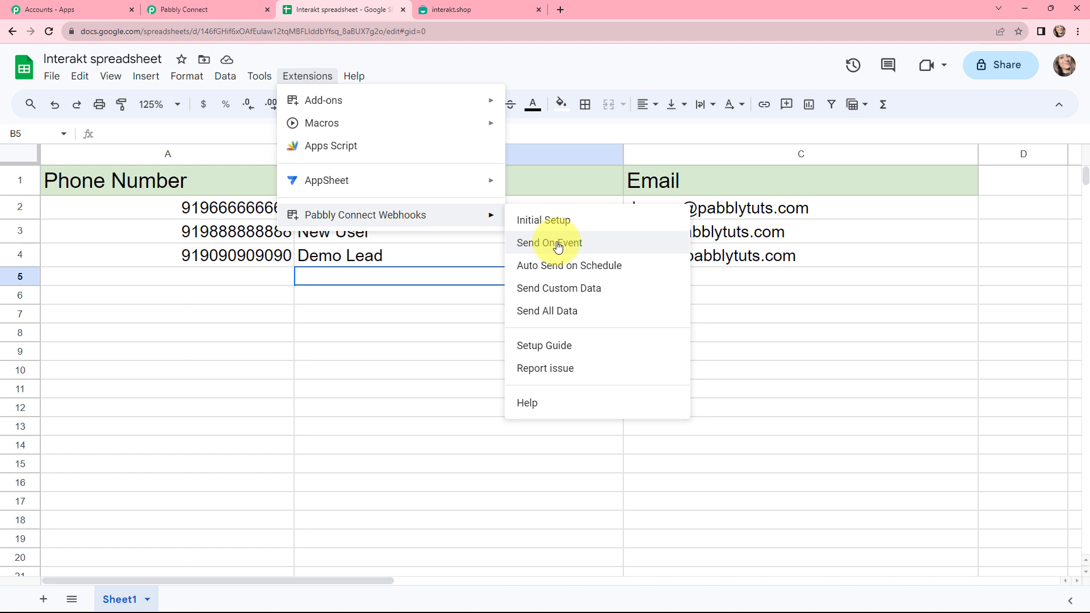
Step: Choose Send On Event and enter a test contact's phone, name and email in row 5
click(558, 246)
click(189, 281)
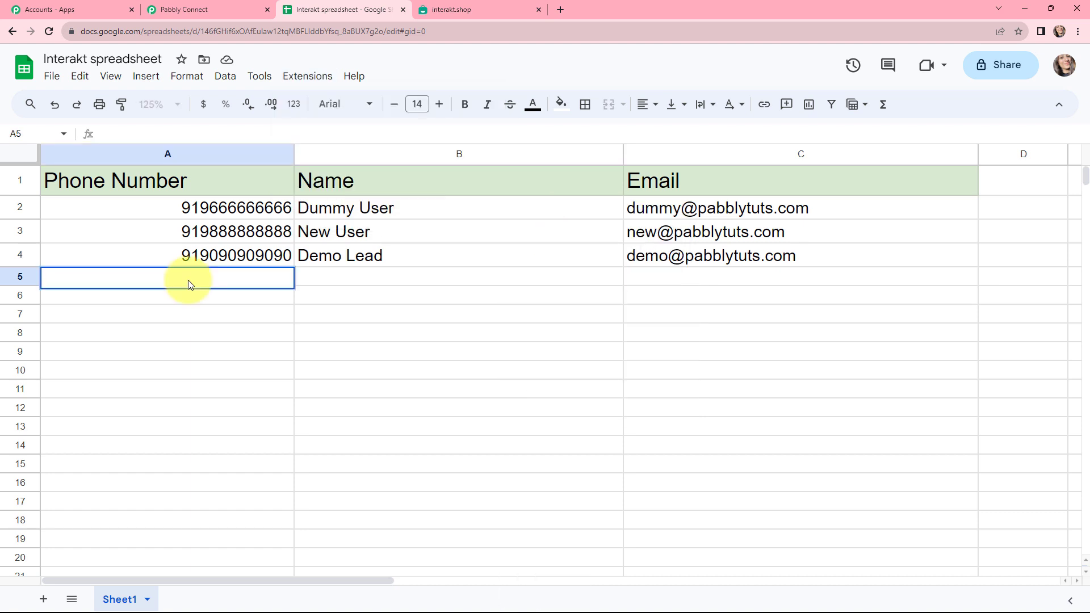
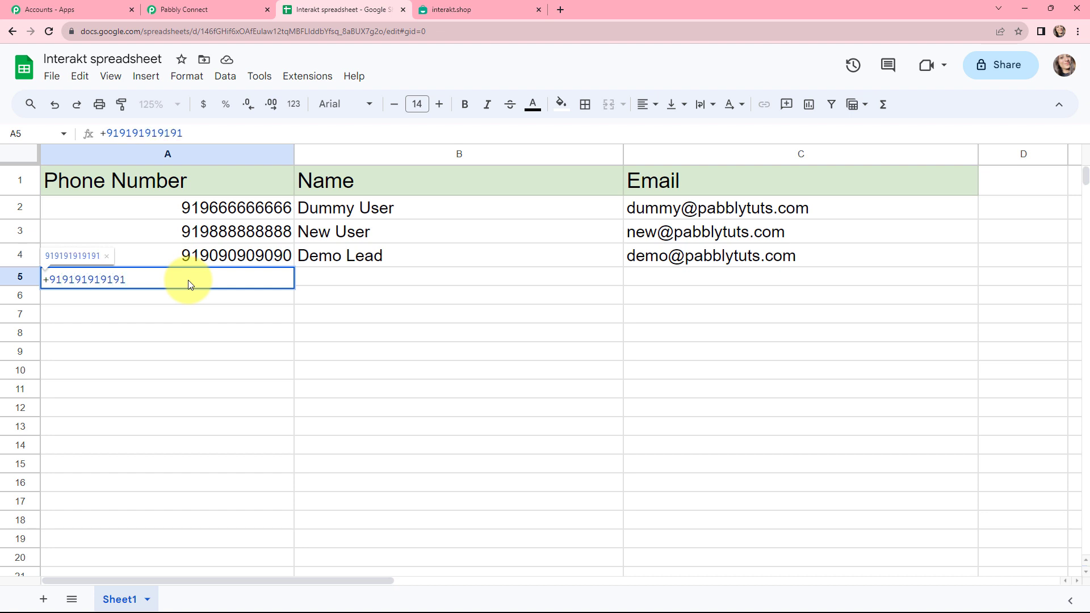
click(358, 277)
text(Current User)
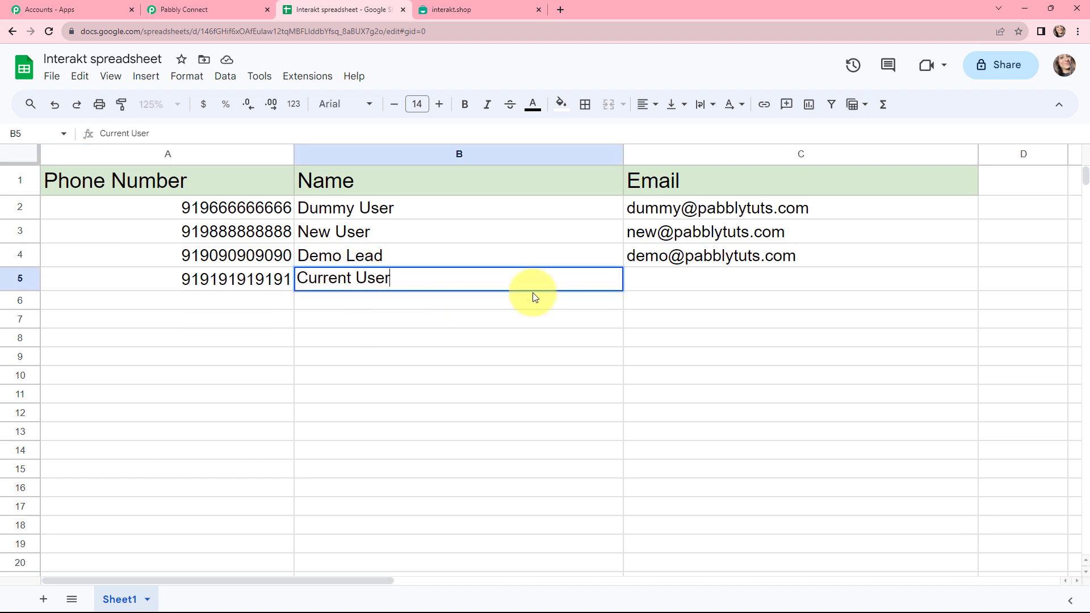
click(652, 285)
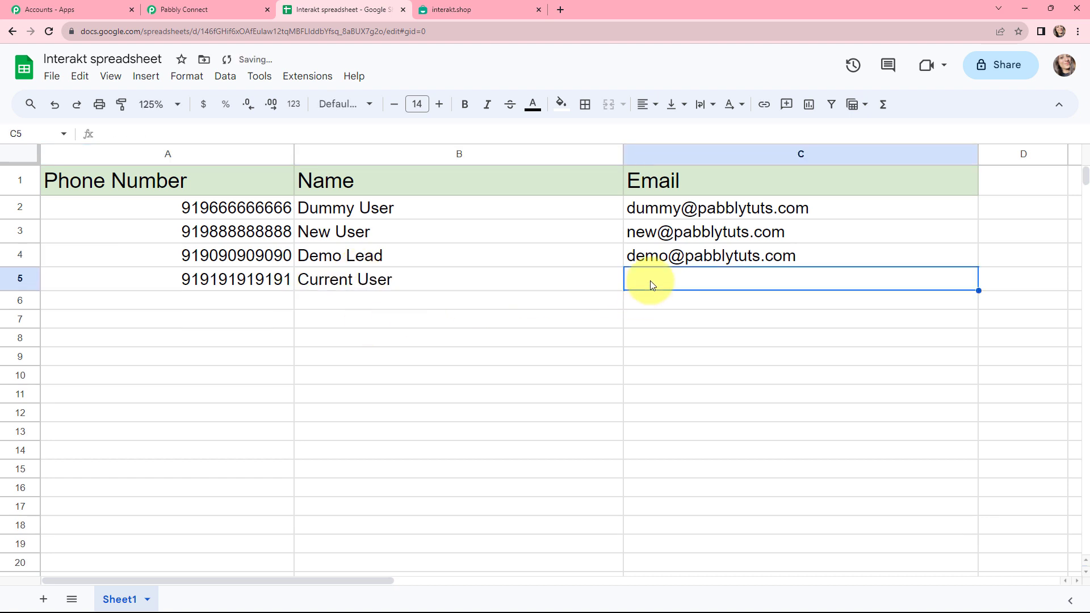
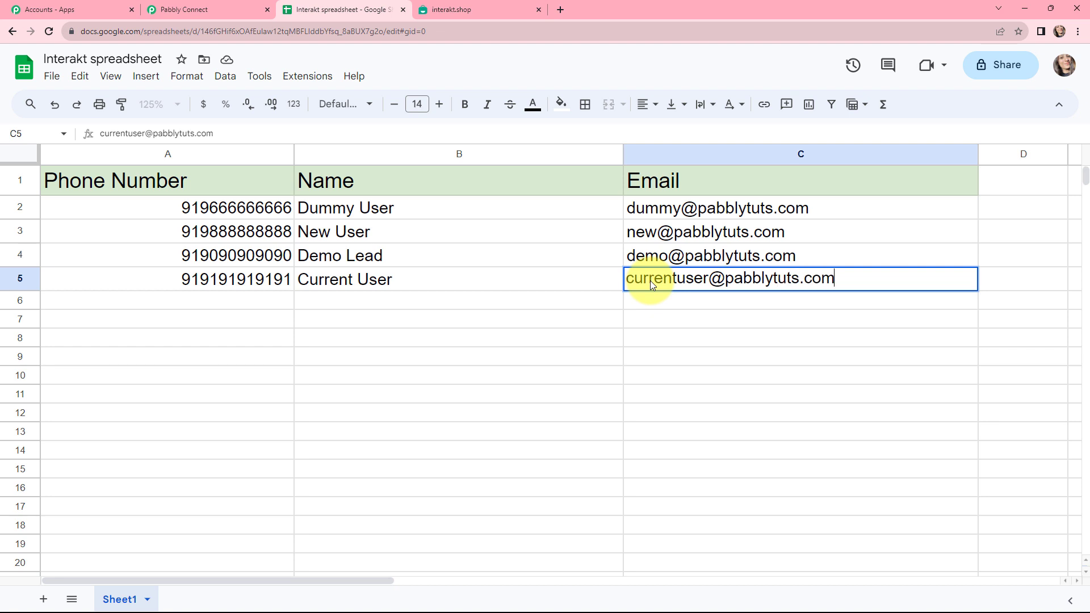
click(465, 304)
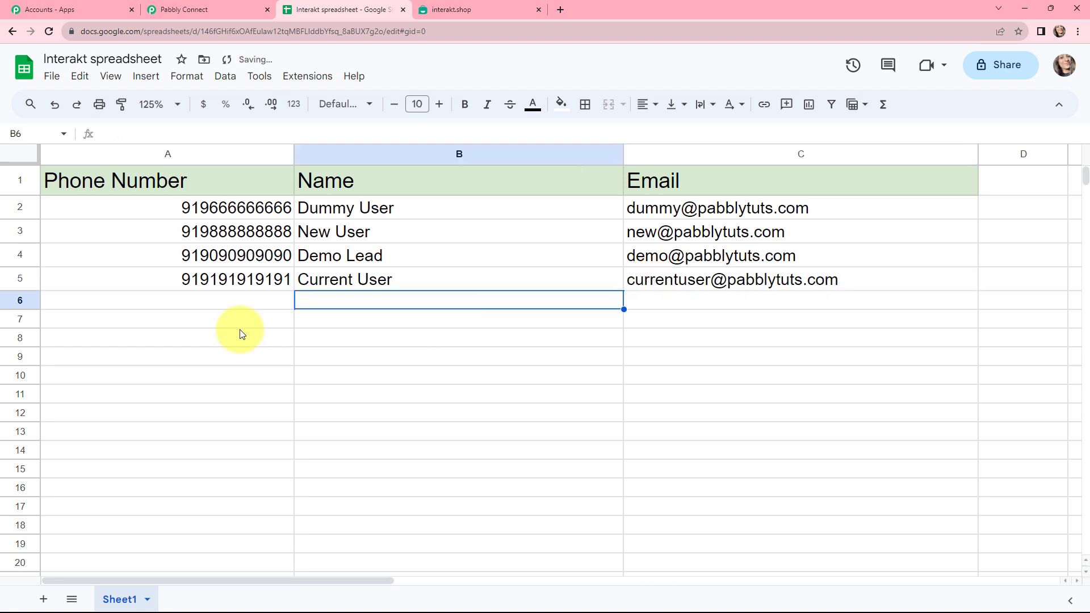
key(ctrl+shift+Tab)
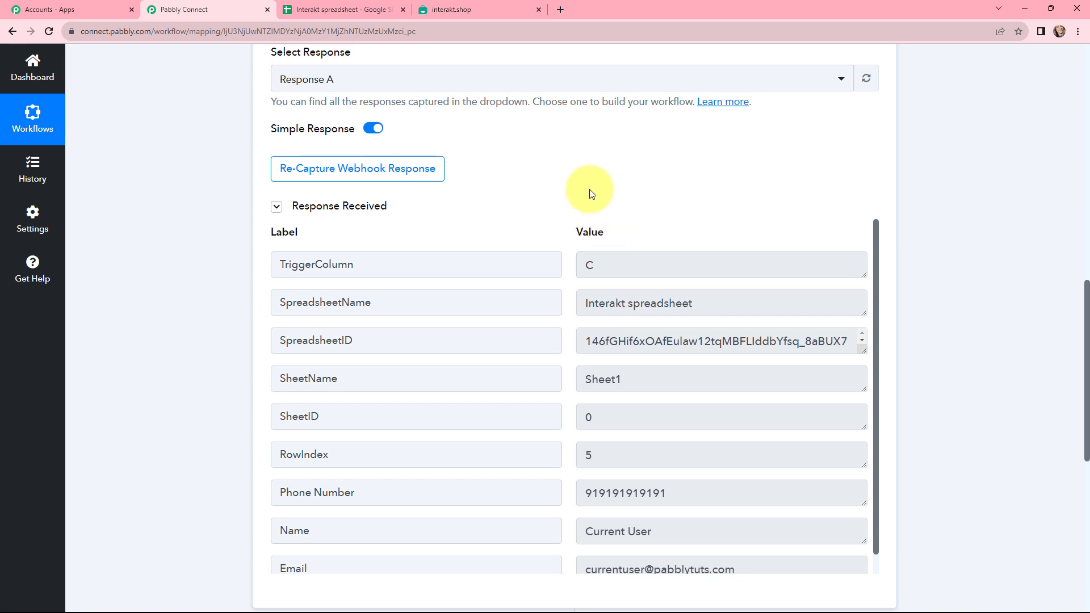
click(627, 268)
double_click(589, 265)
drag(713, 304, 807, 350)
drag(664, 382, 561, 379)
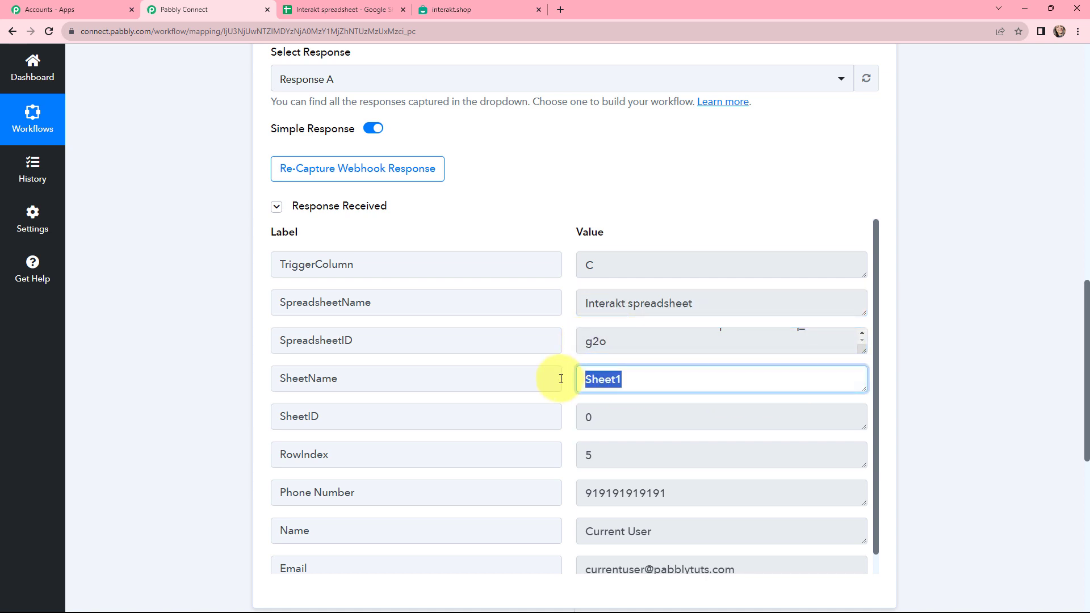
click(576, 384)
scroll(754, 382, down, 1)
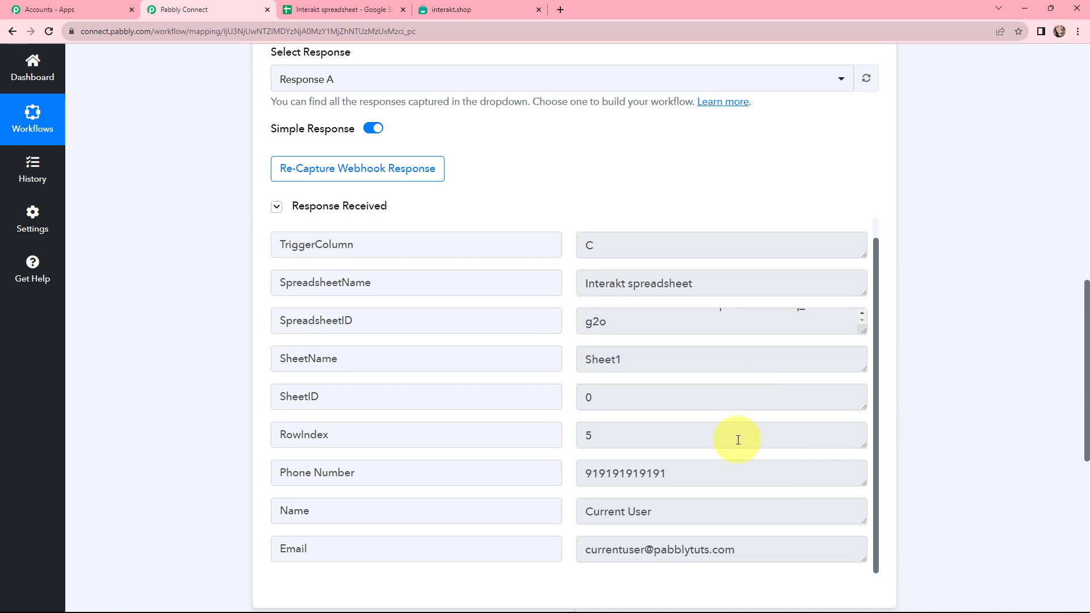
drag(693, 477, 580, 484)
drag(673, 511, 550, 514)
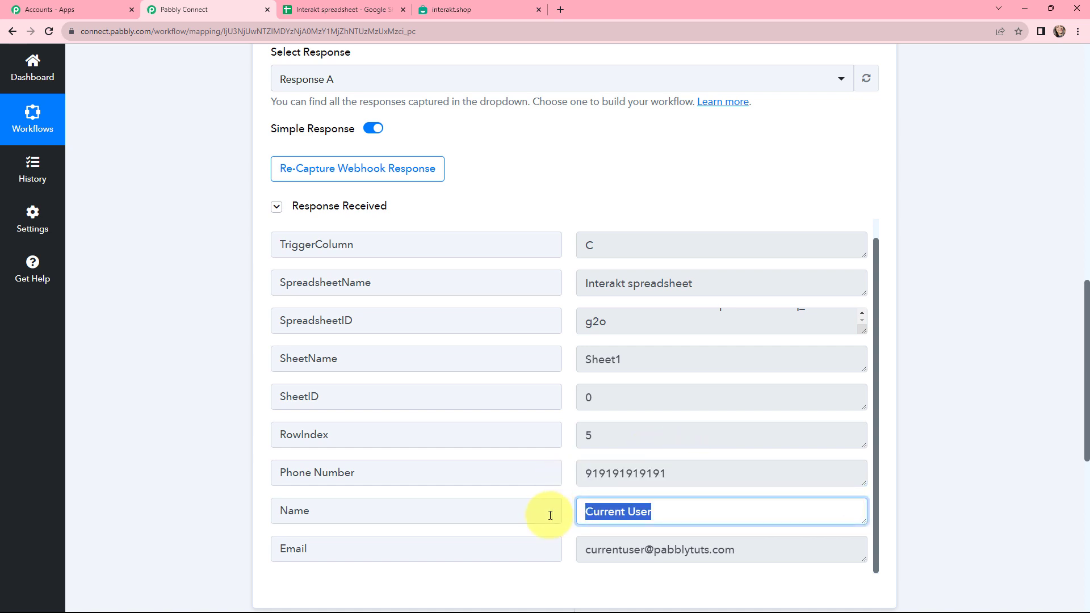
drag(763, 551, 579, 548)
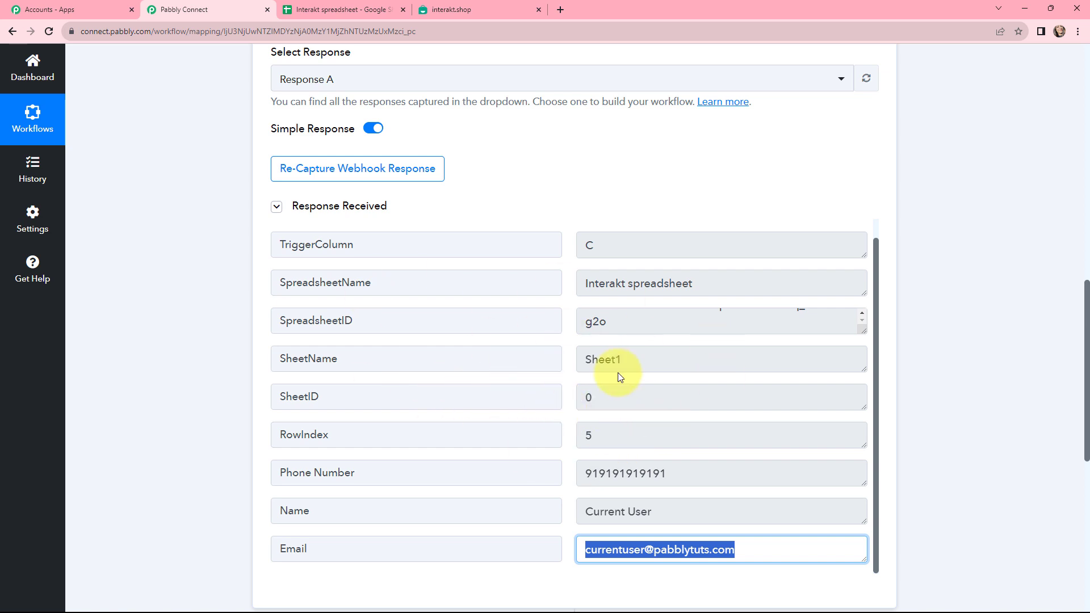
click(931, 396)
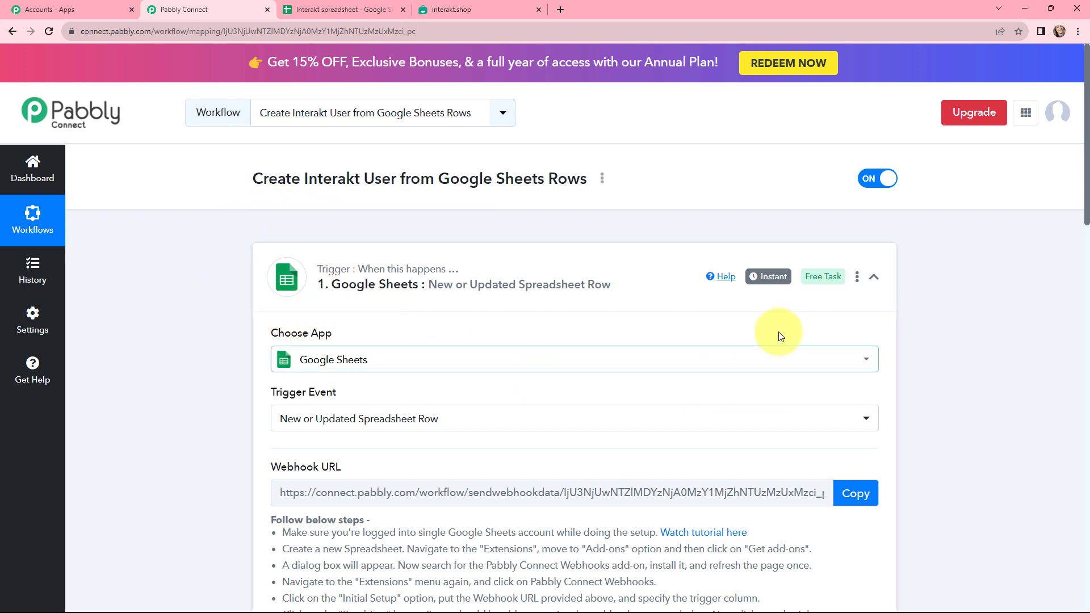
mouse_move(777, 284)
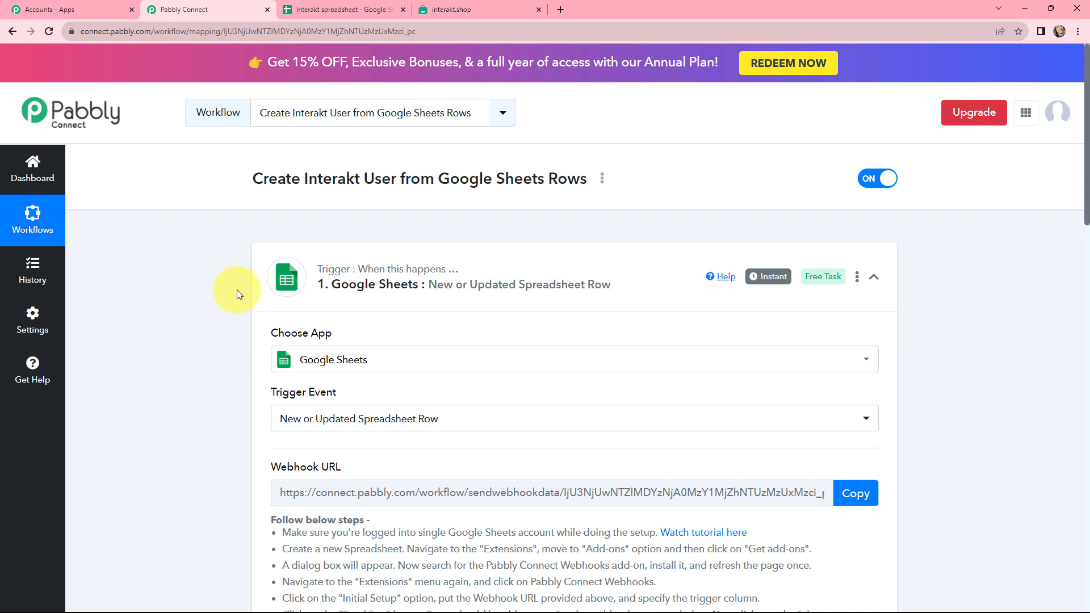
Step: Collapse the trigger and set the action app to Interakt with event Create / Update User
click(295, 260)
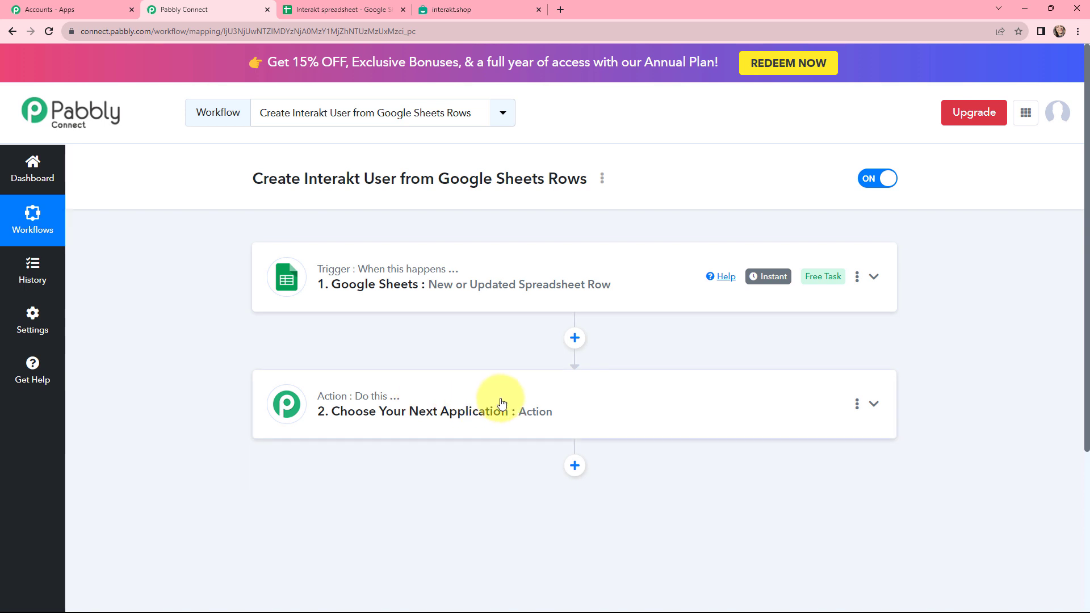
click(523, 401)
click(516, 366)
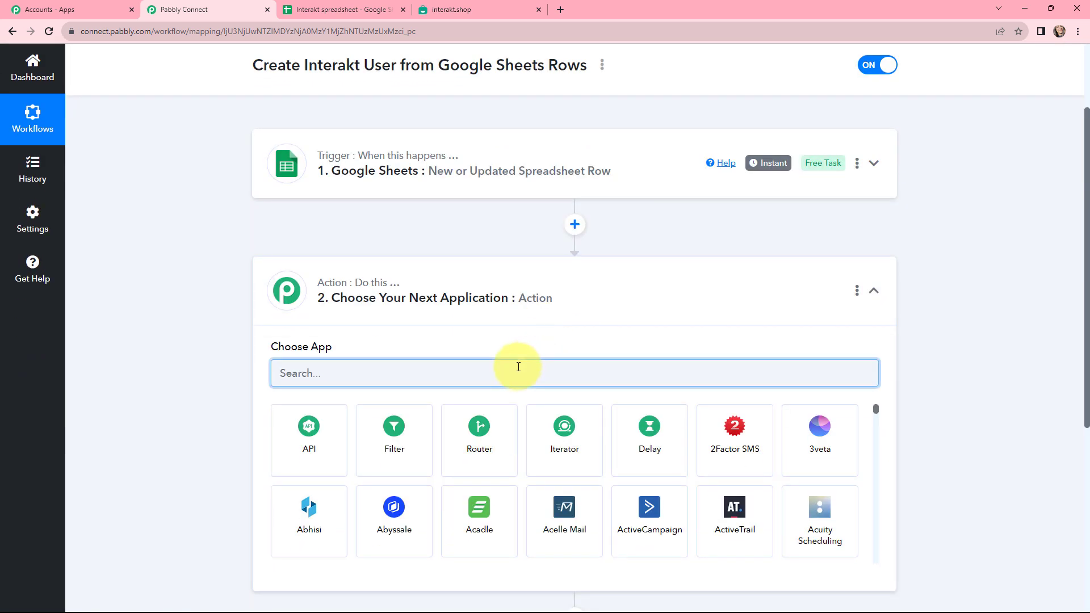
text(i)
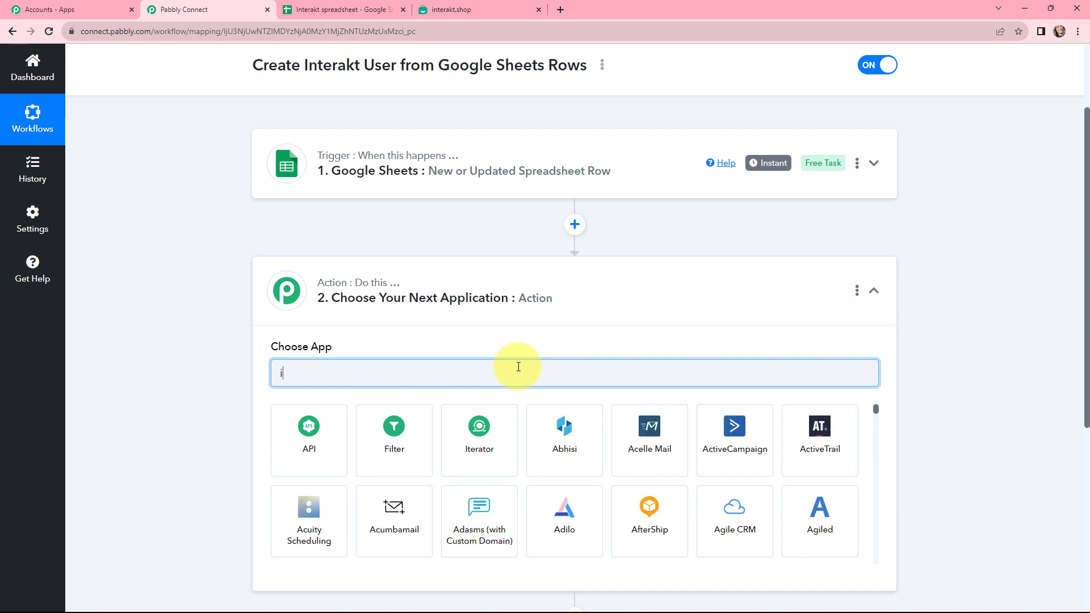
text(nter)
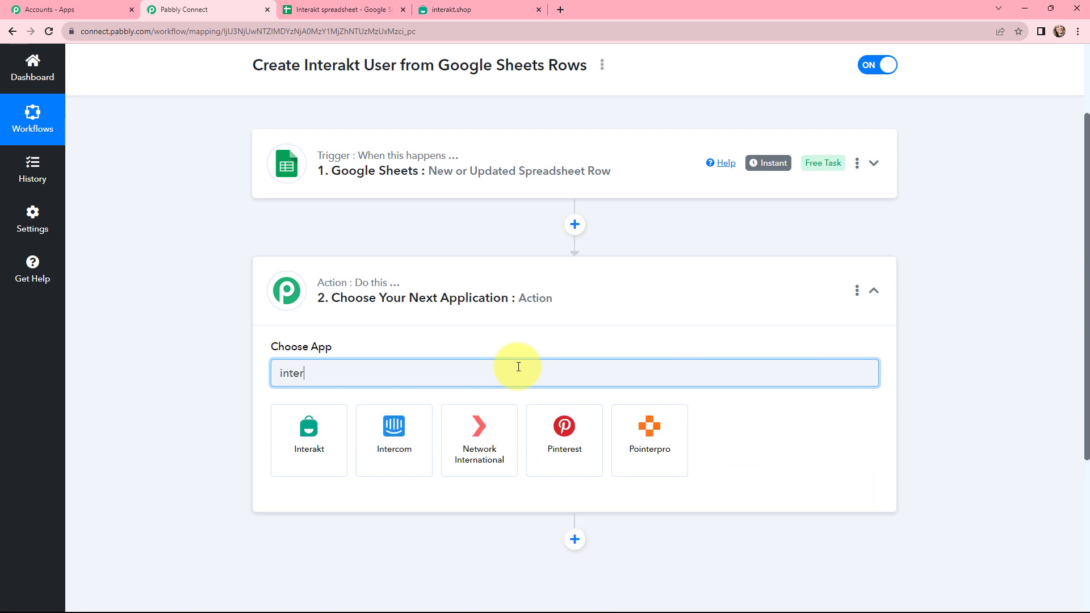
click(306, 435)
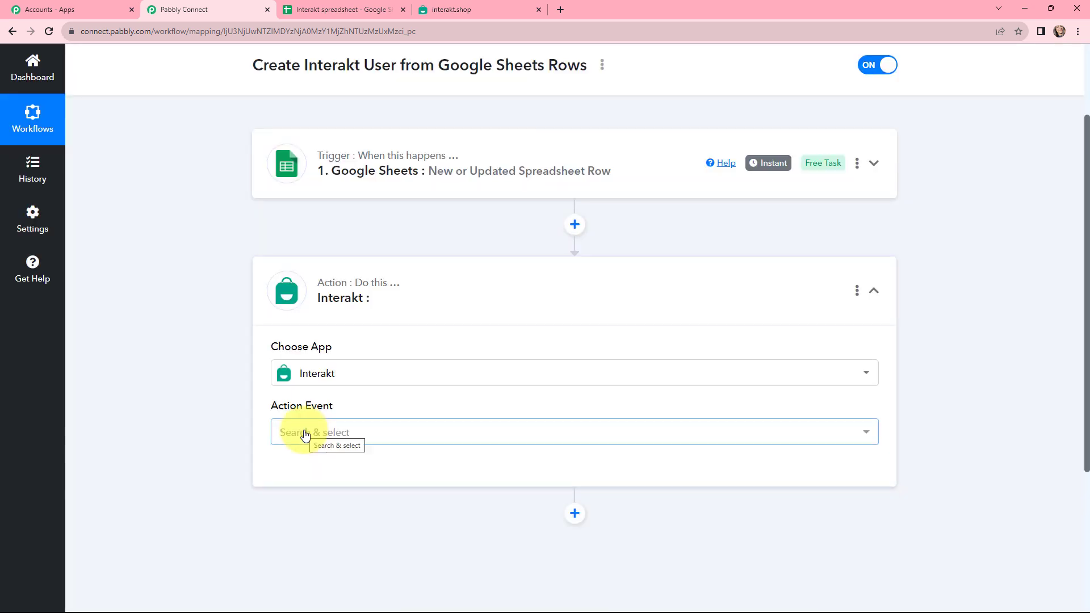
click(305, 435)
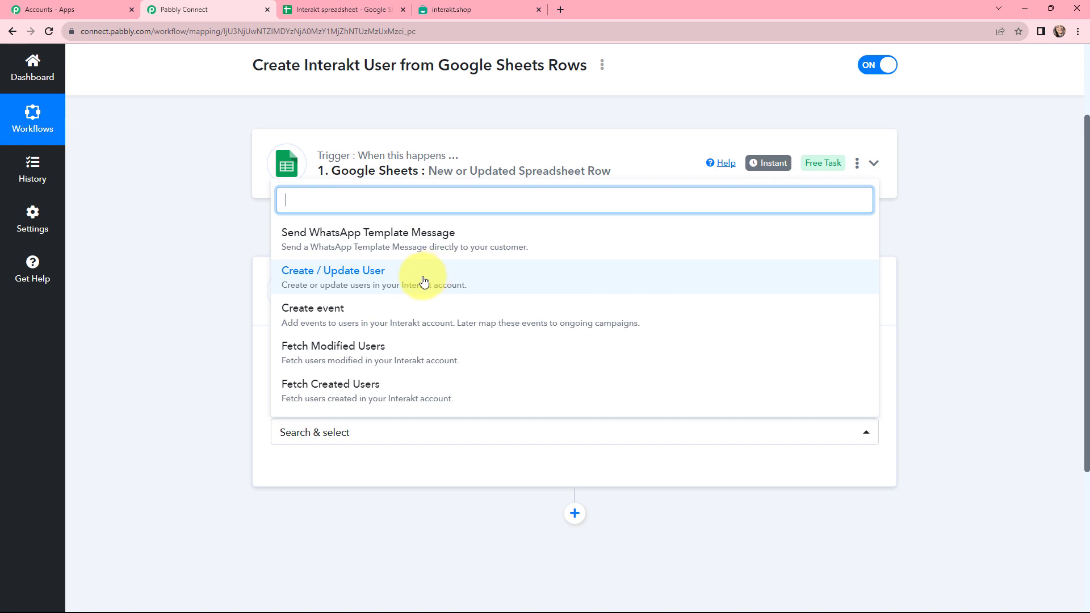
click(373, 278)
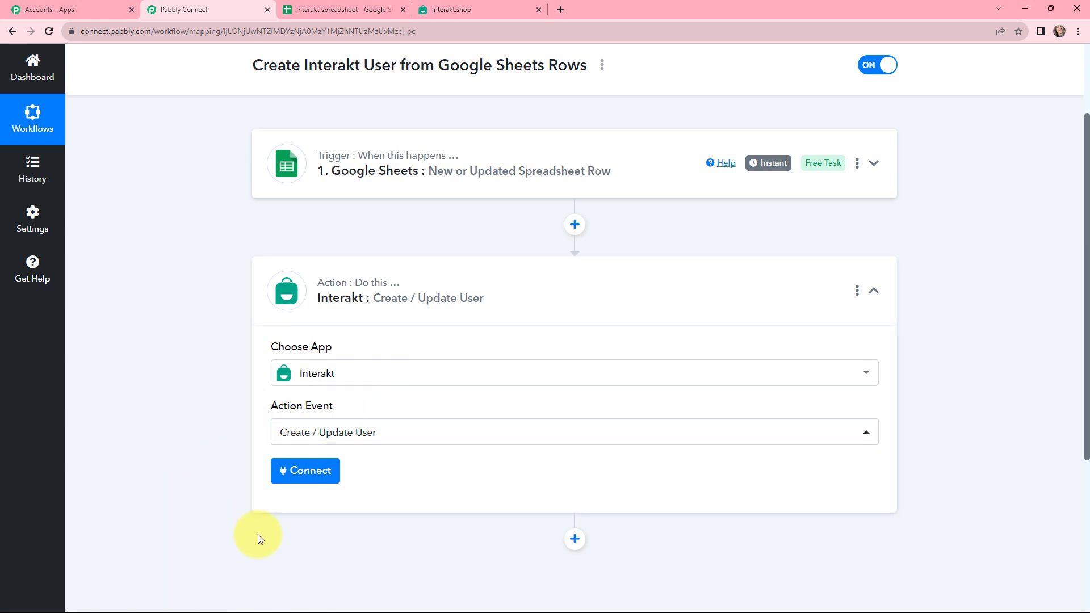
Step: Start connecting Interakt by choosing Add New Connection
click(305, 474)
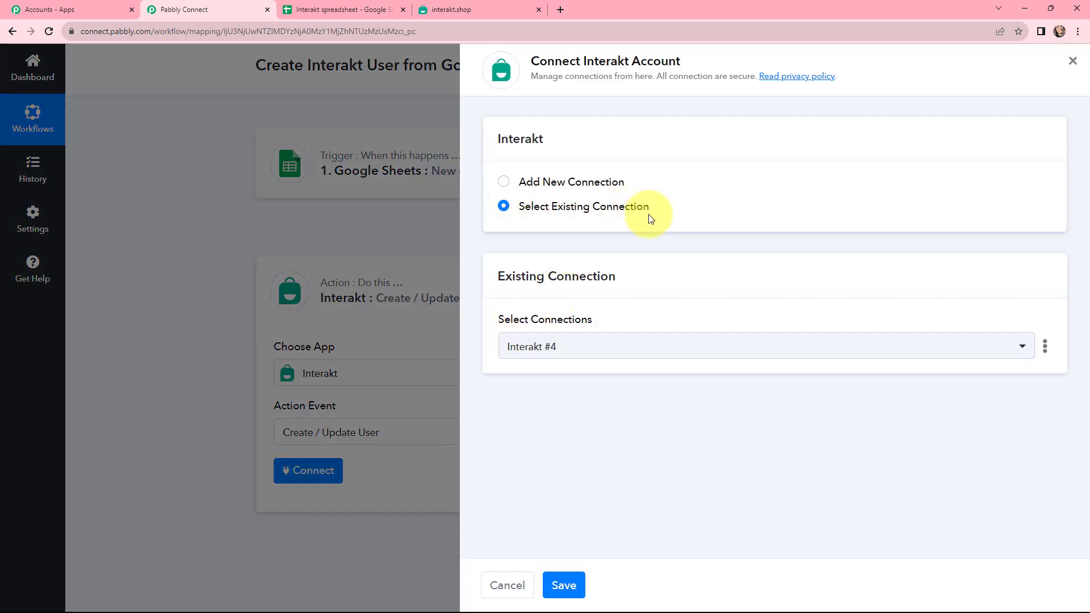
click(505, 183)
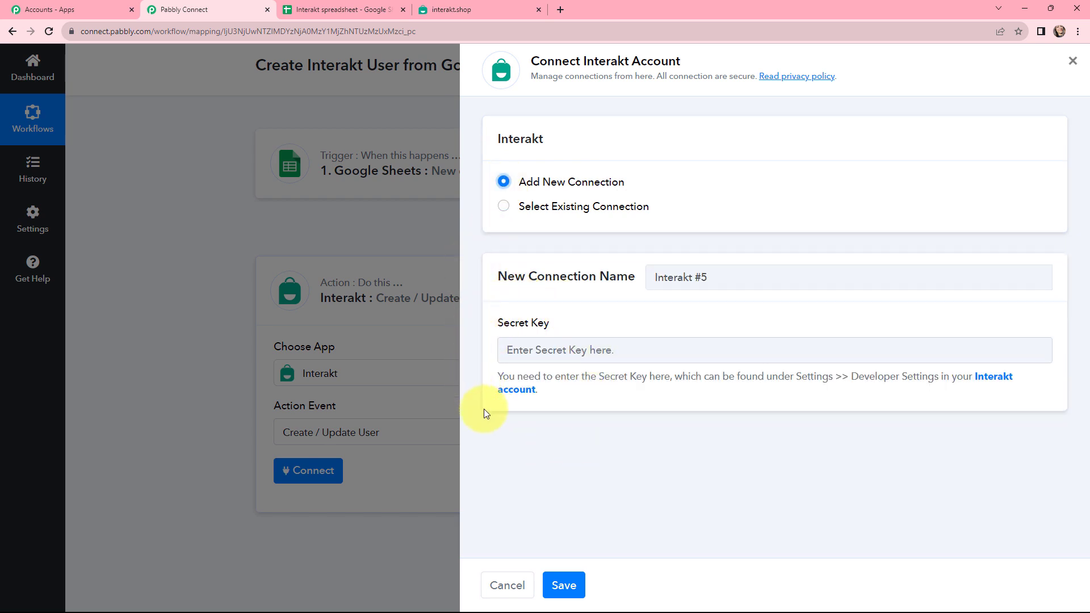
Step: In Interakt, open Developer Setting from the account menu to get the secret key
click(483, 9)
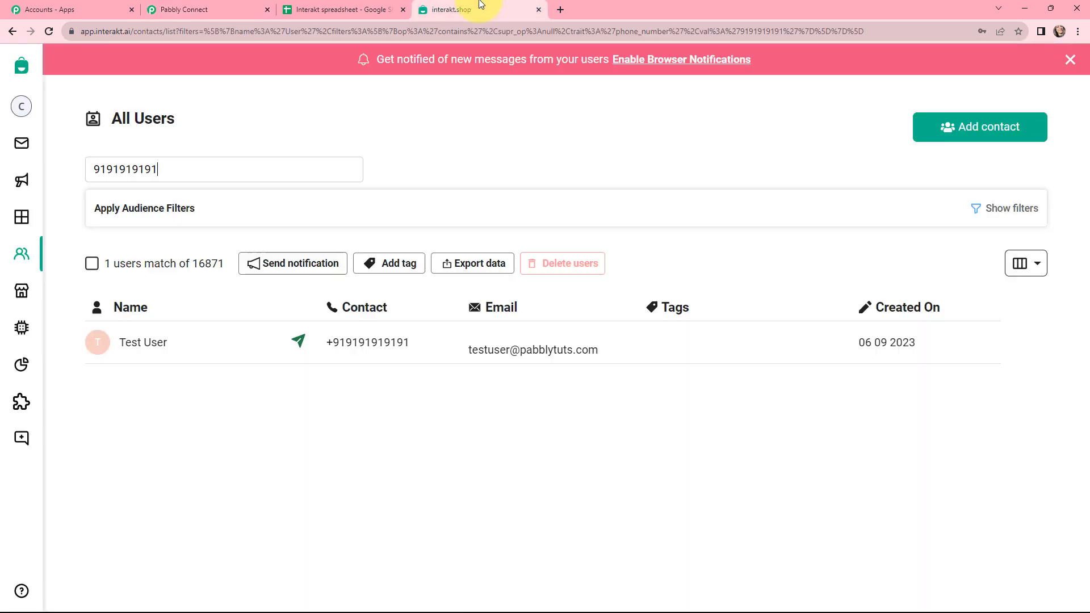
mouse_move(29, 108)
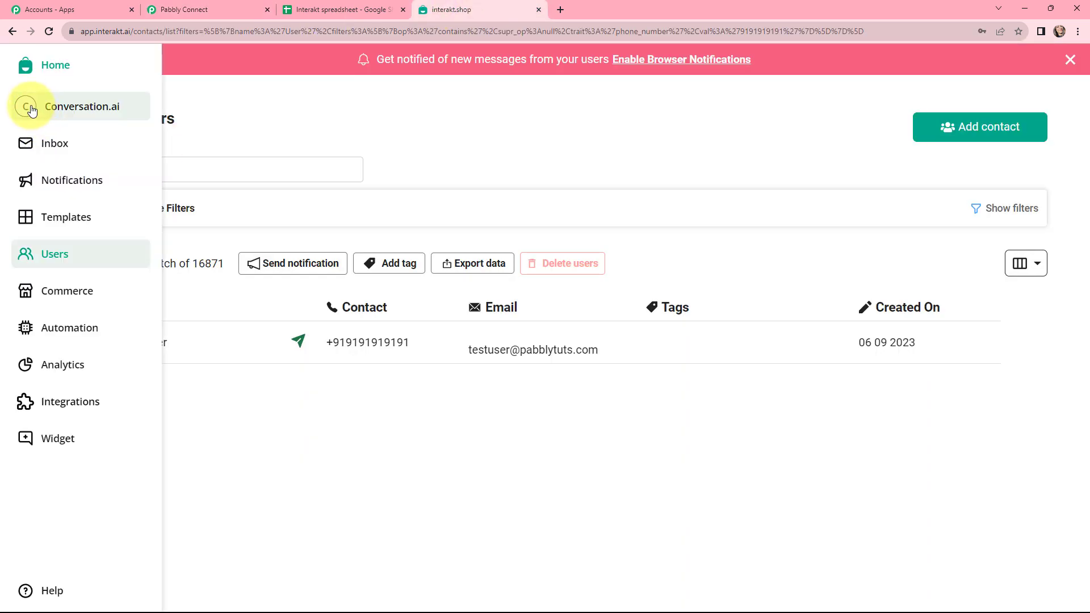
click(141, 112)
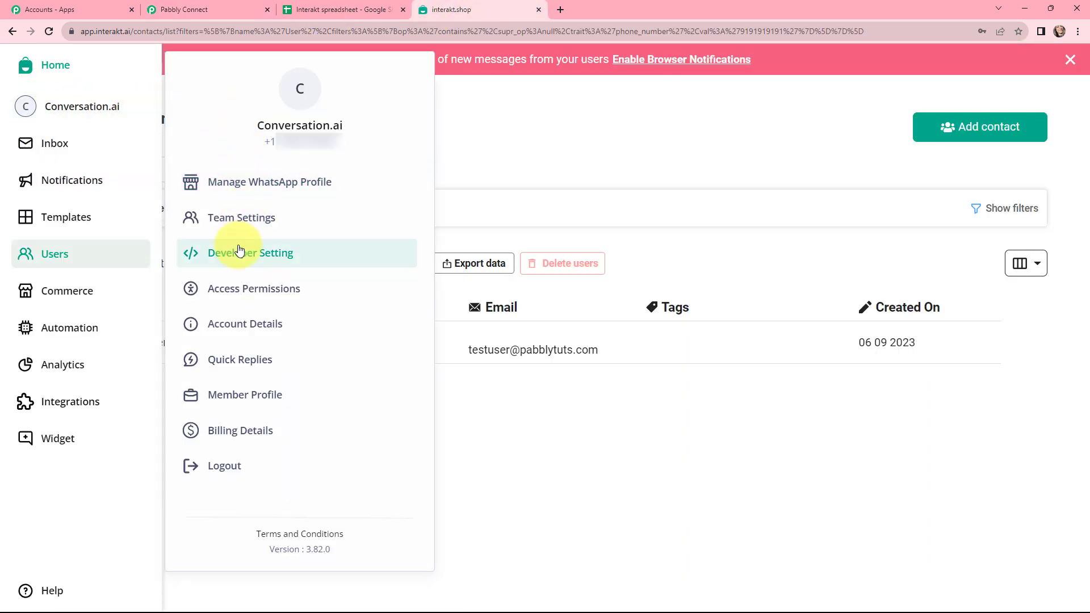
click(307, 253)
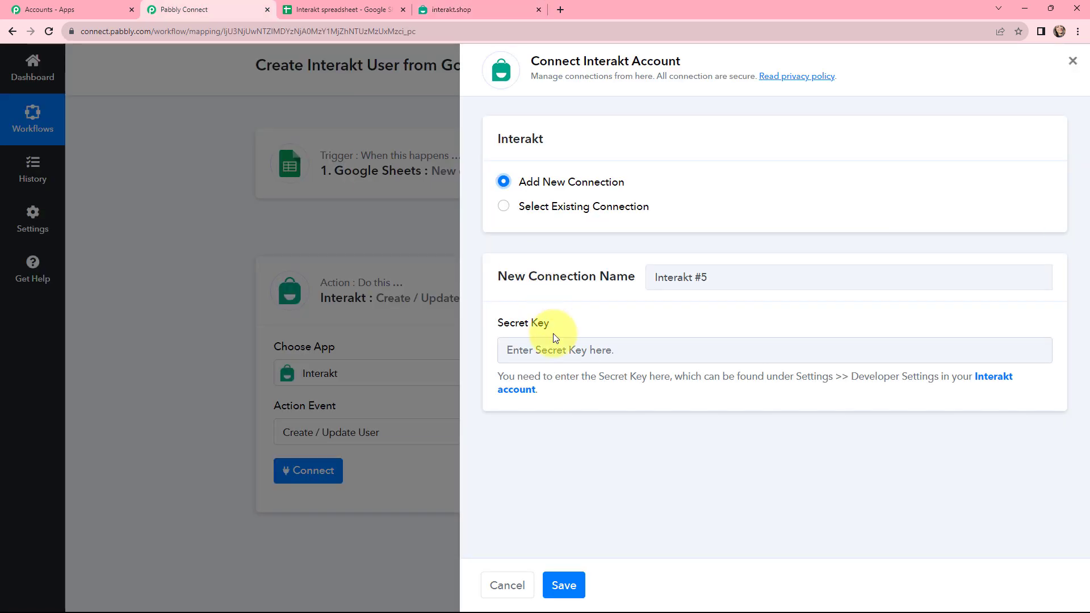
click(556, 346)
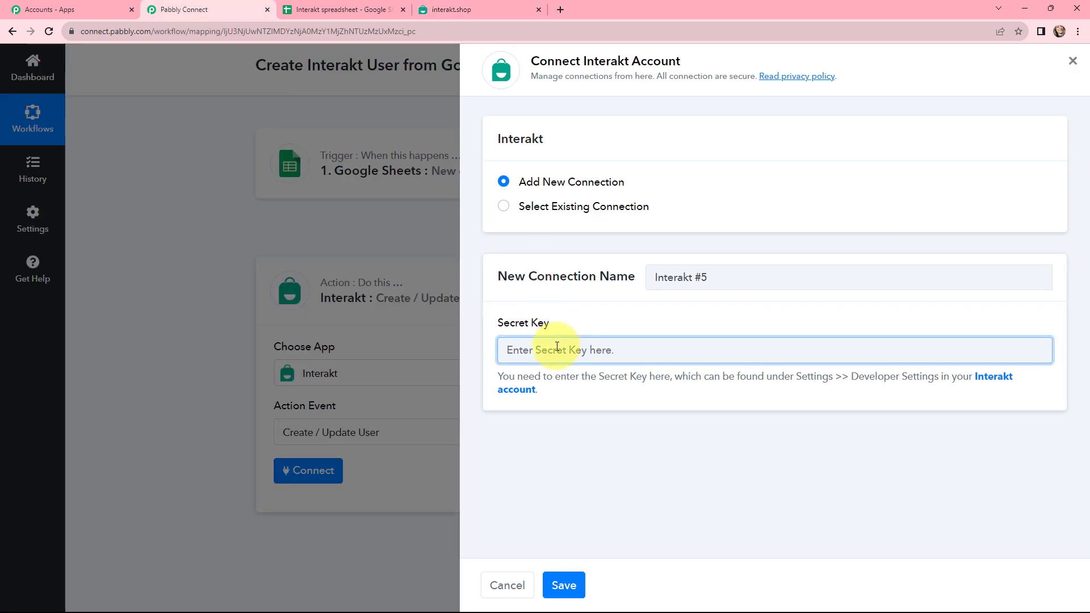
Step: Paste the Interakt secret key, save the connection, and review the Create / Update User fields
key(ctrl+v)
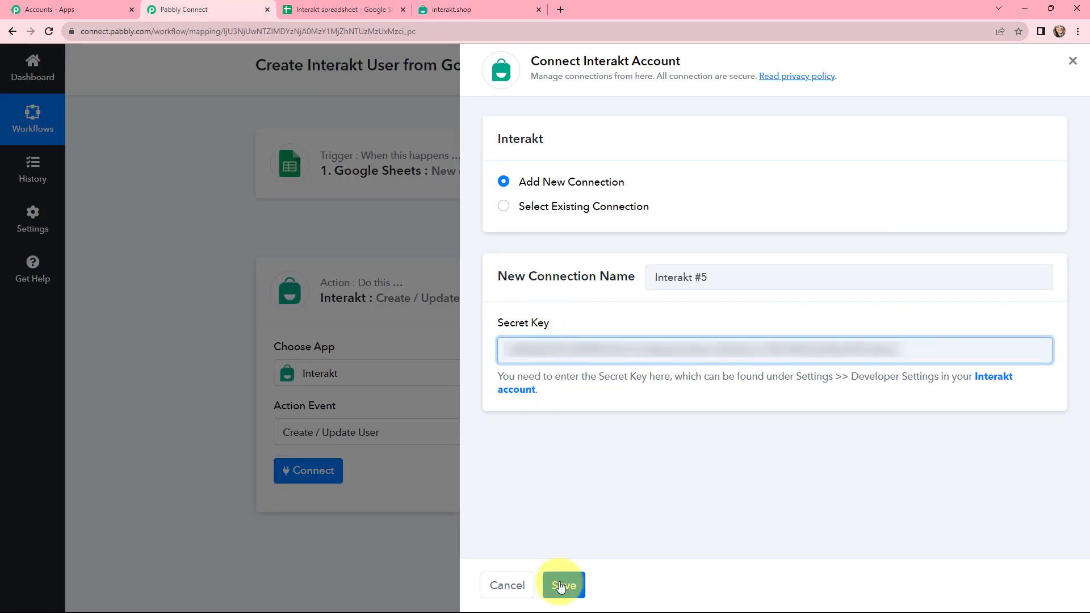
click(562, 585)
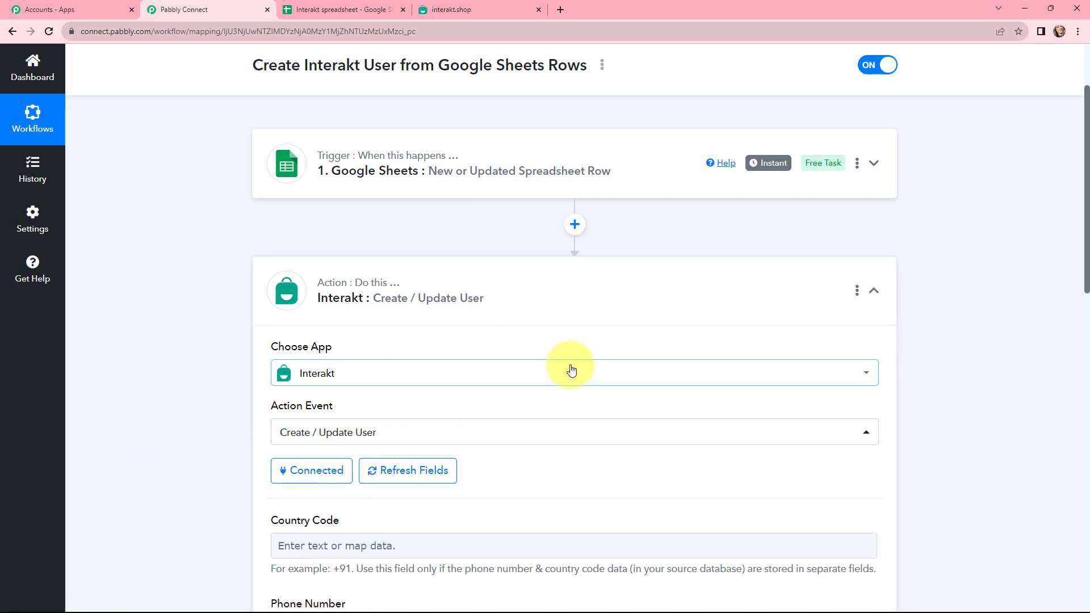
scroll(571, 370, down, 4)
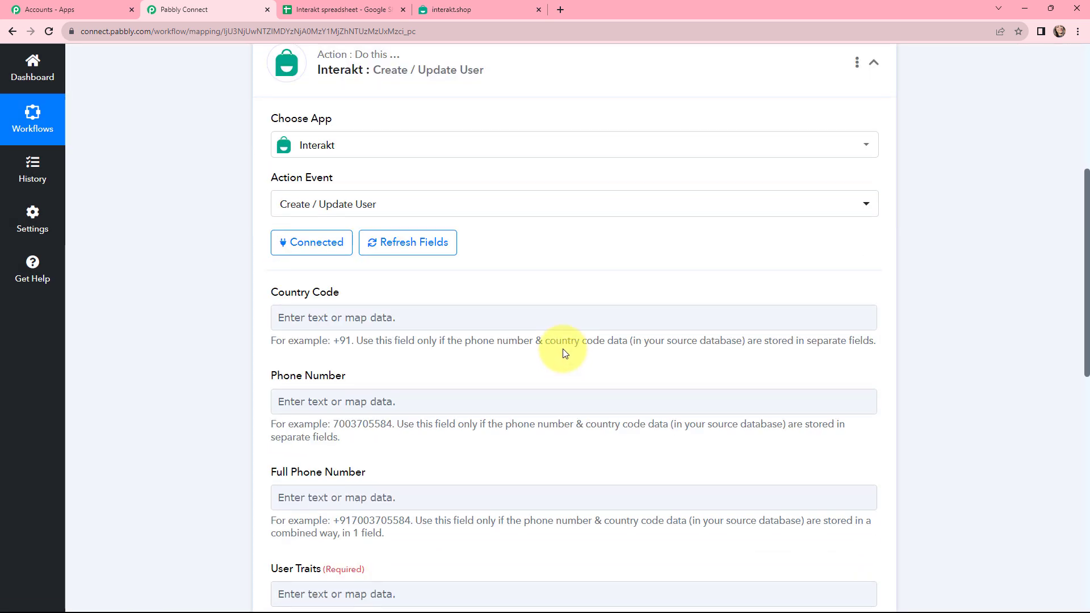
scroll(564, 353, down, 3)
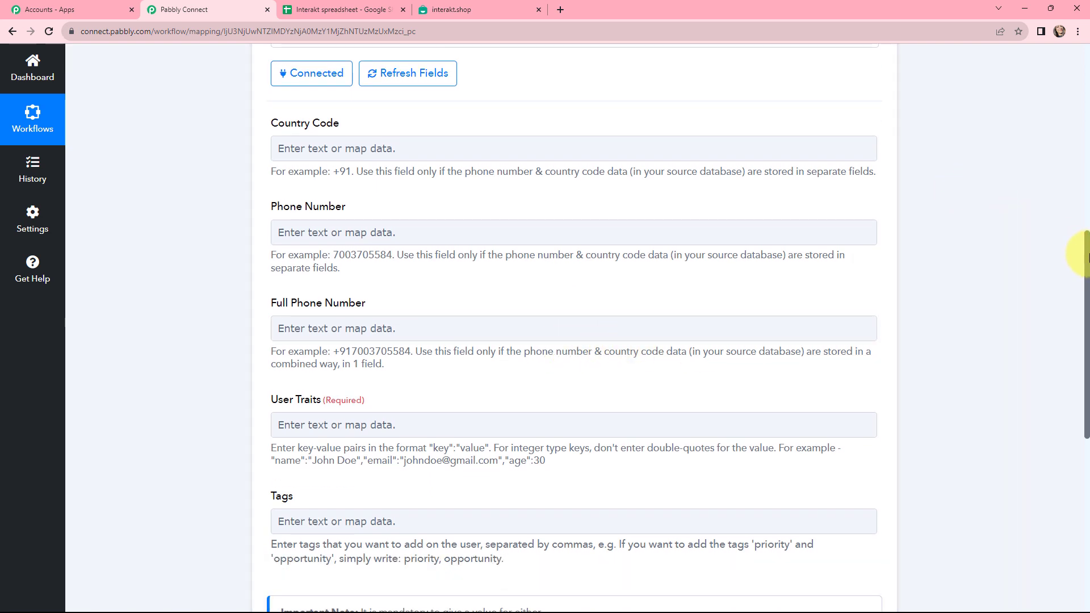
scroll(1087, 255, down, 3)
drag(359, 443, 521, 471)
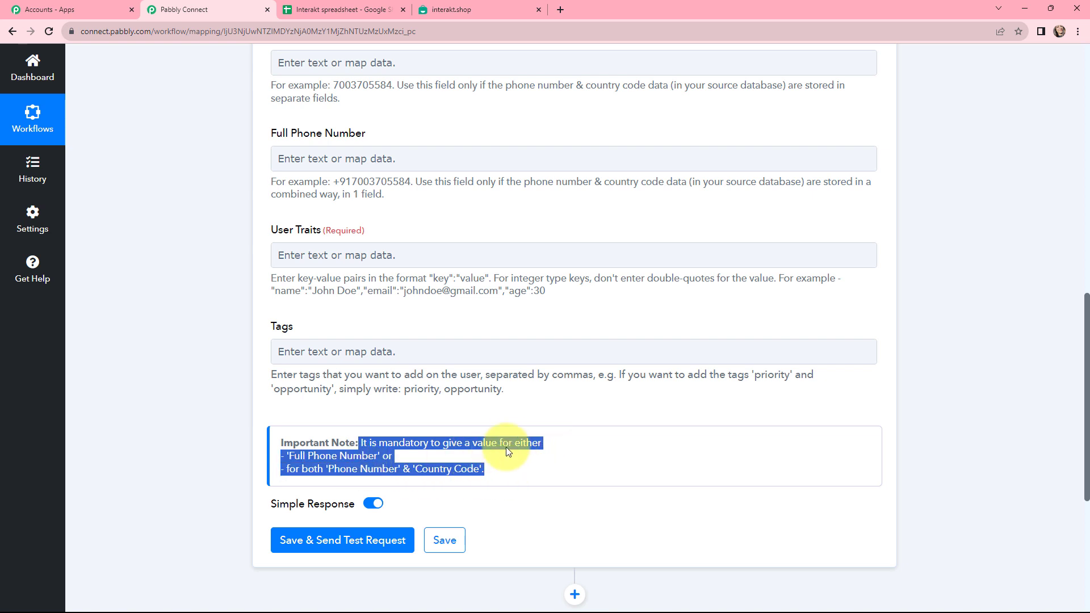
scroll(501, 456, up, 2)
scroll(502, 452, up, 4)
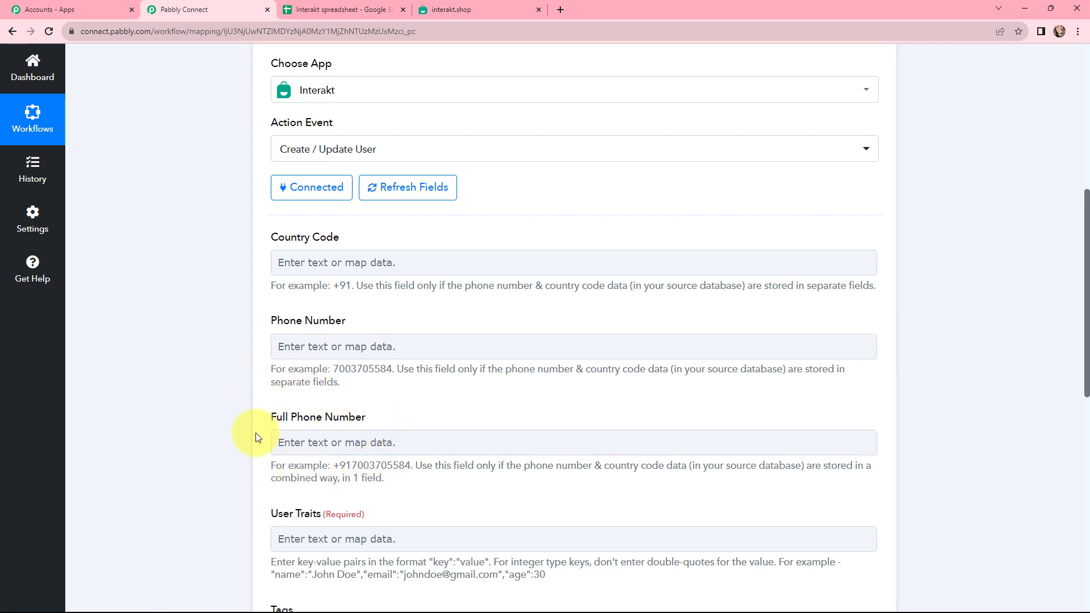
Step: Map the Google Sheets row's Phone Number into Interakt's Full Phone Number field
click(335, 10)
click(204, 10)
scroll(362, 409, down, 1)
click(376, 388)
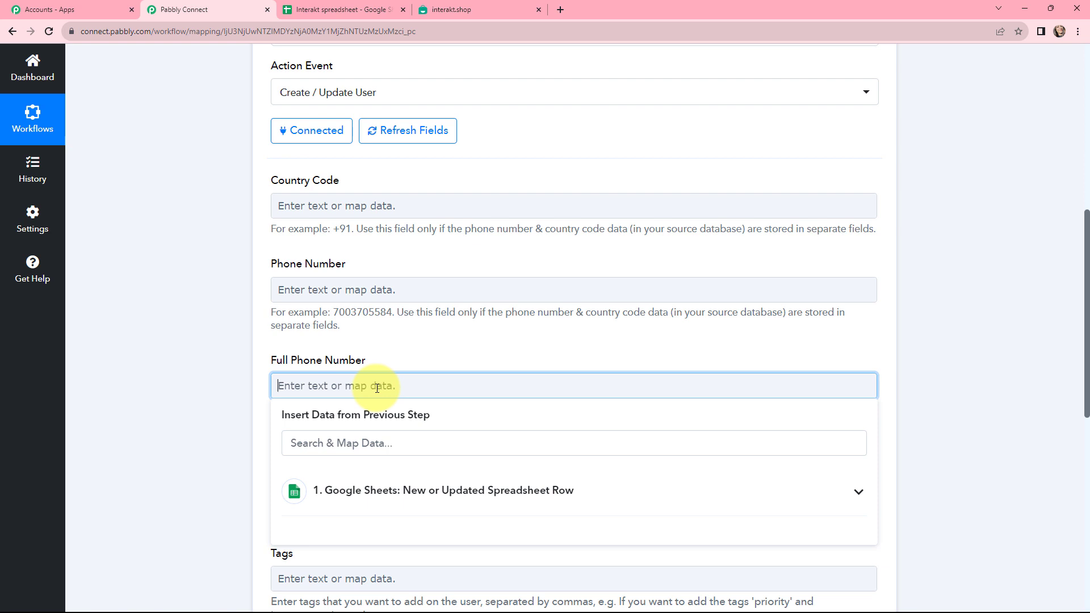
click(403, 487)
scroll(432, 472, down, 2)
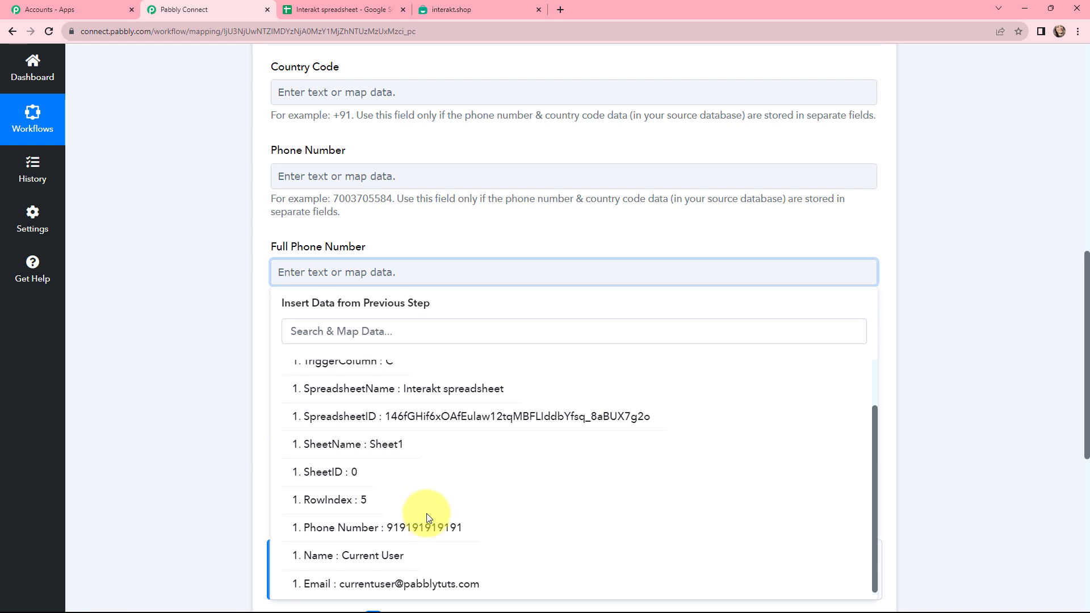
click(425, 460)
click(389, 237)
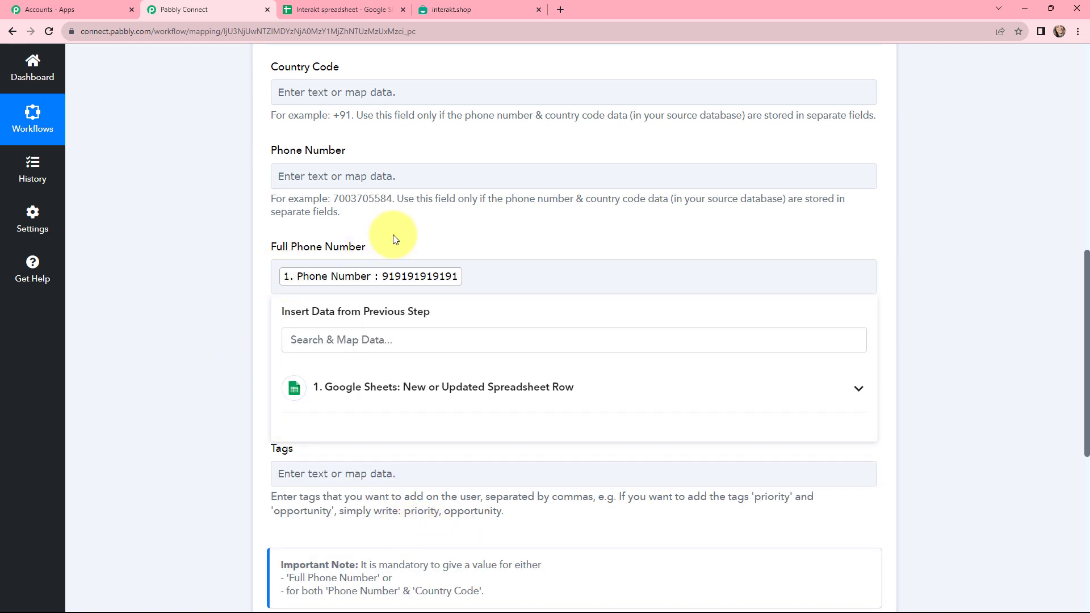
Step: Prefix the Phone Number tag with '+' and copy the User Traits name example
click(278, 275)
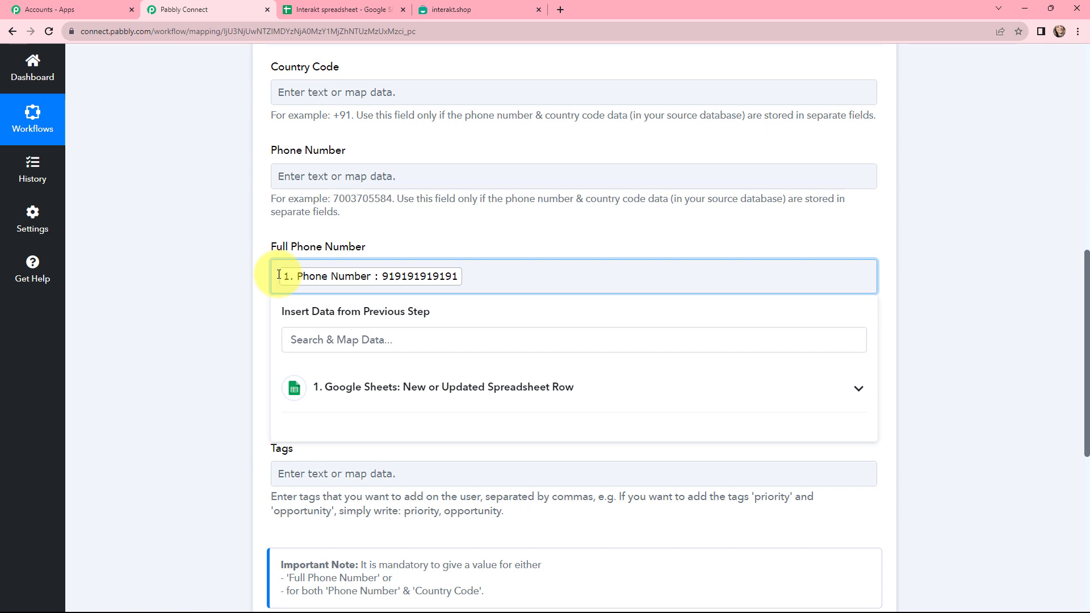
text(+)
click(236, 272)
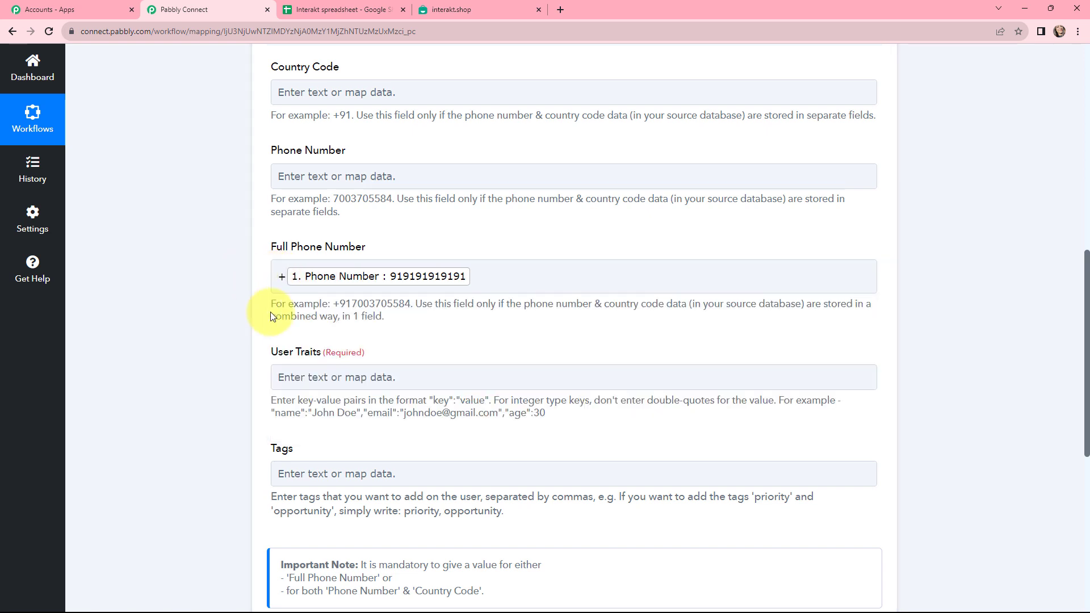
click(387, 255)
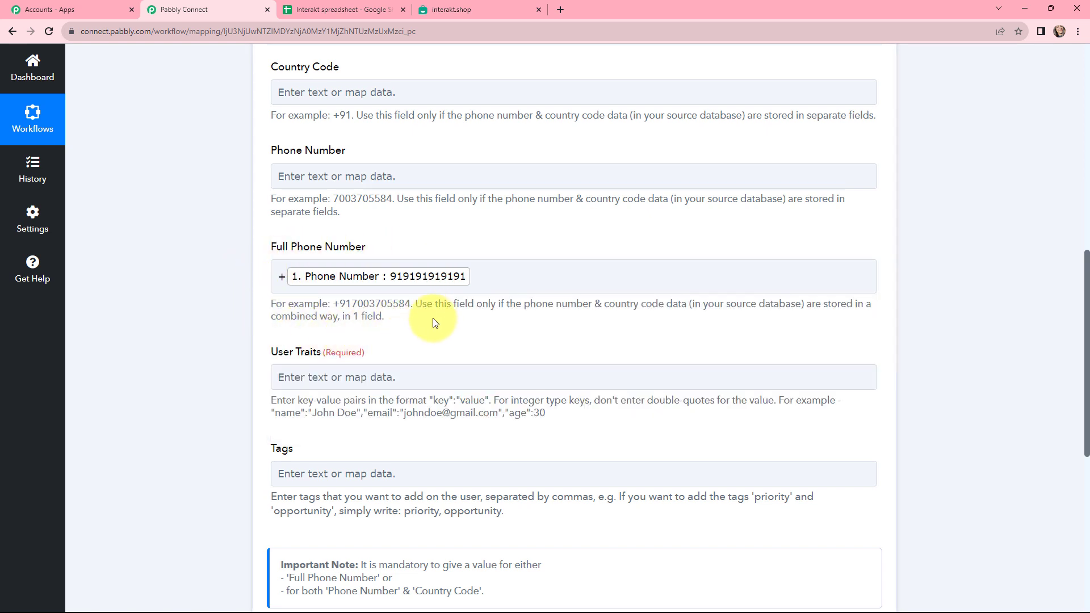
scroll(437, 318, down, 1)
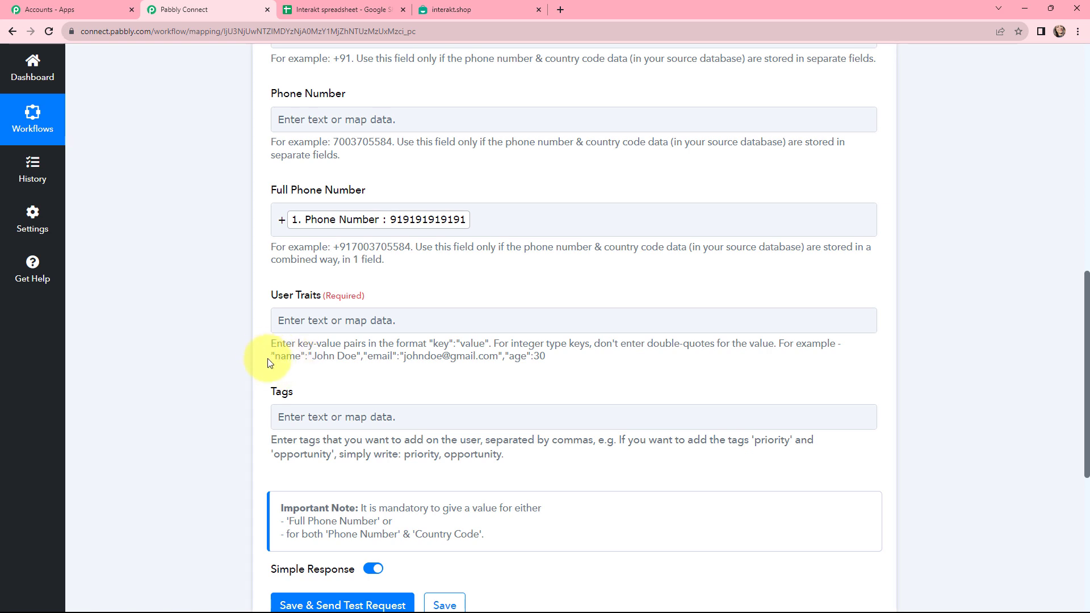
drag(269, 359, 359, 364)
key(ctrl+c)
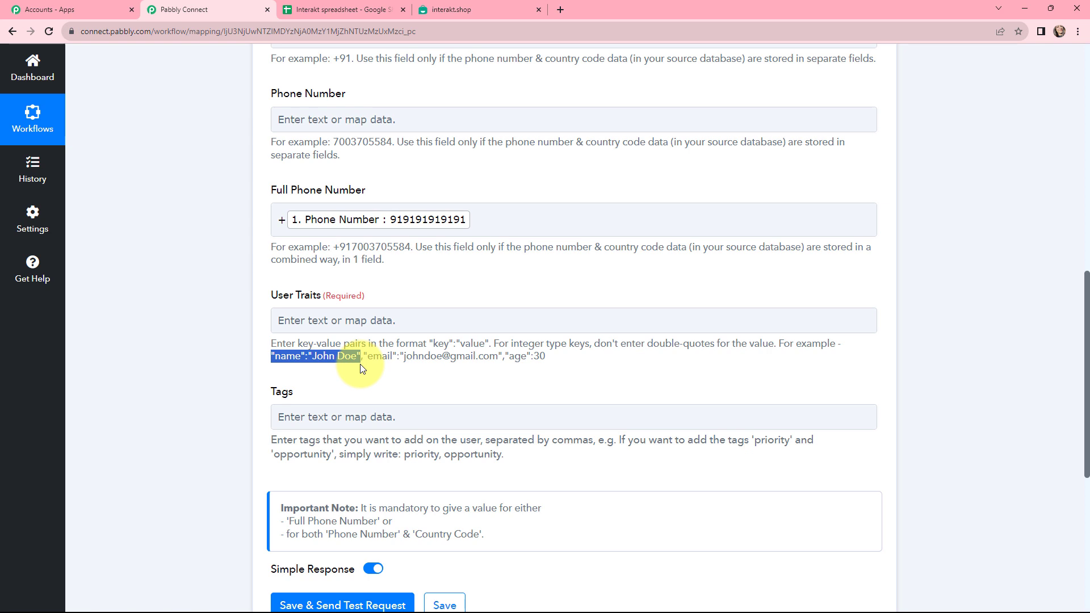
Step: Paste the name example into User Traits and replace its sample value with the sheet's Name
click(328, 319)
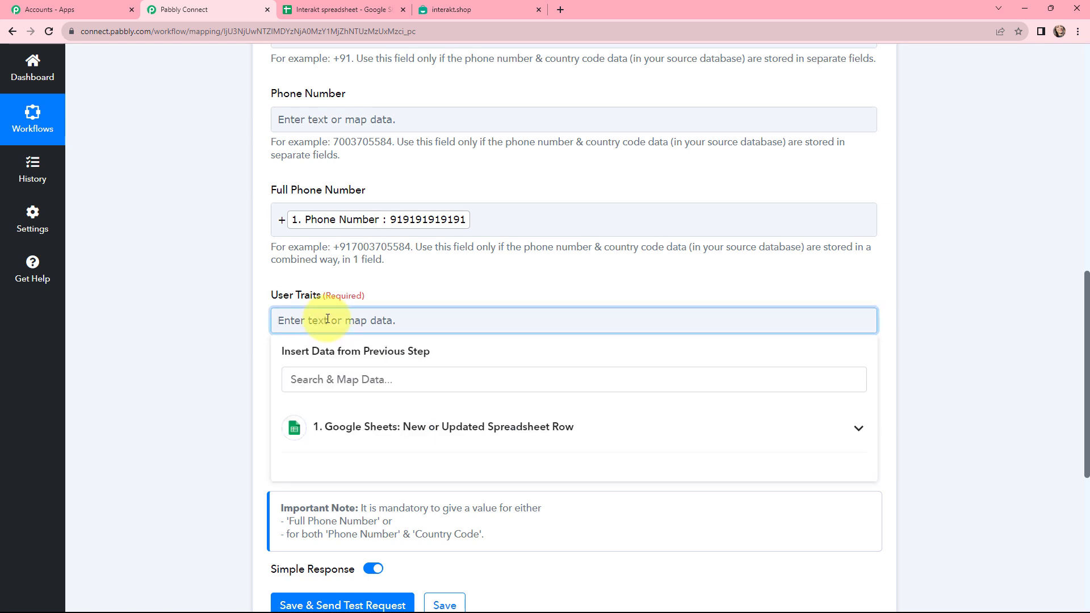
key(ctrl+v)
drag(324, 320, 370, 320)
key(BackSpace)
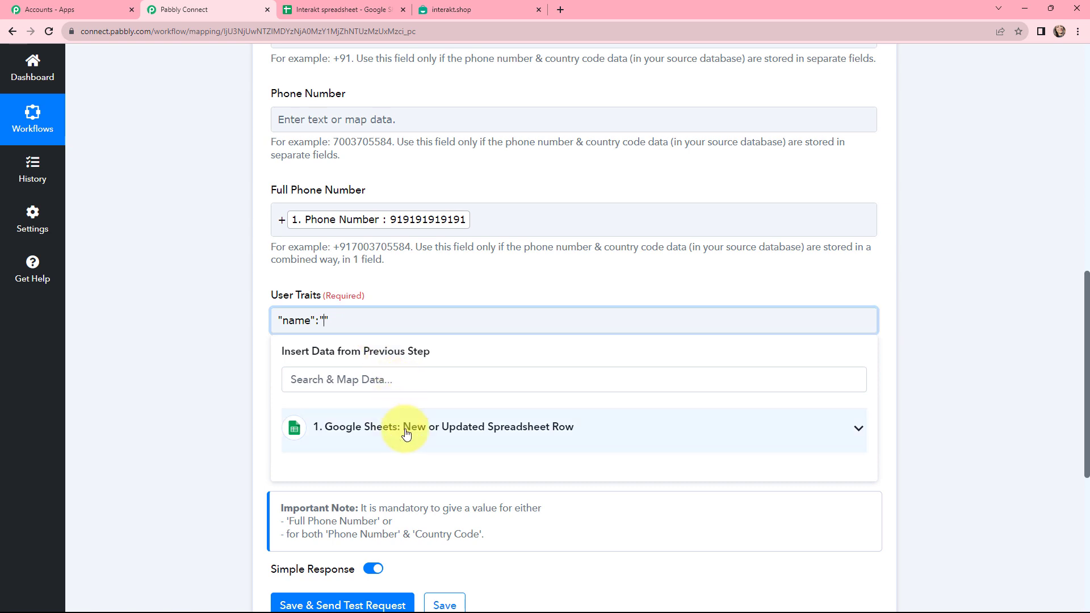
click(405, 432)
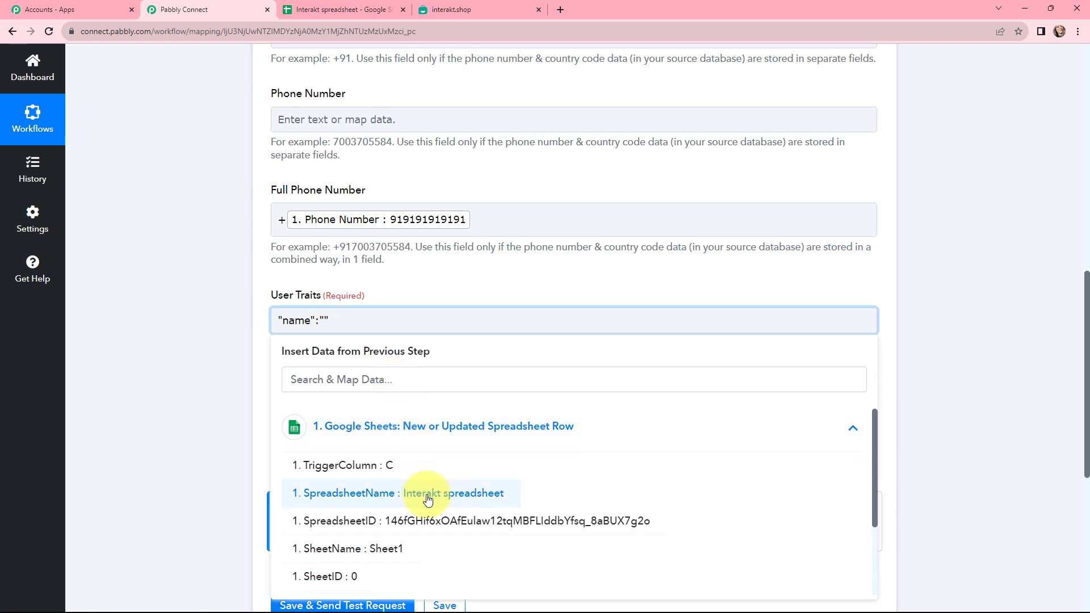
scroll(427, 497, down, 2)
scroll(428, 499, down, 2)
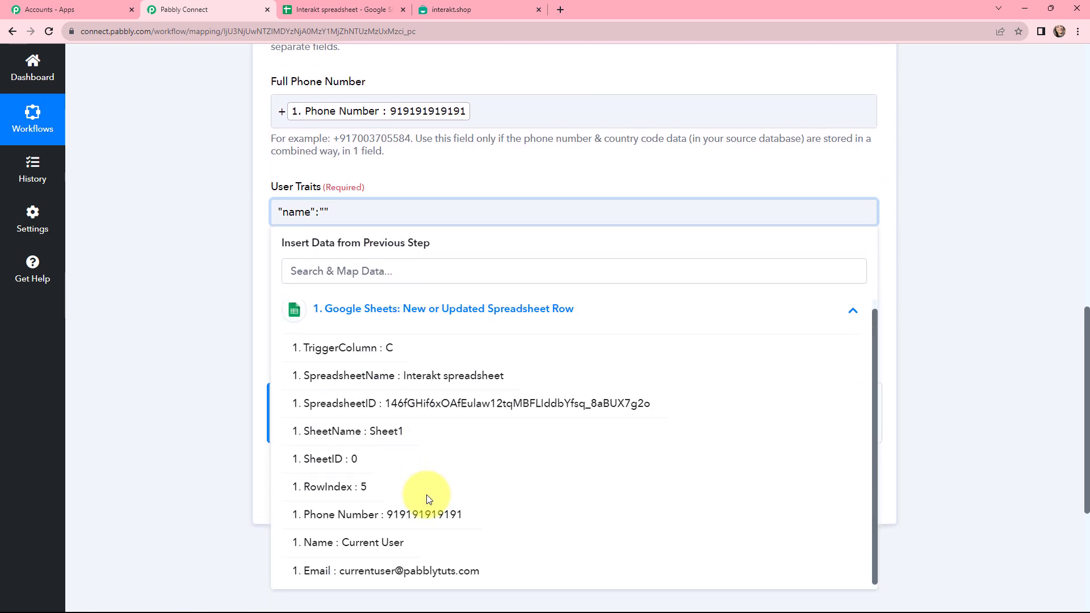
click(404, 549)
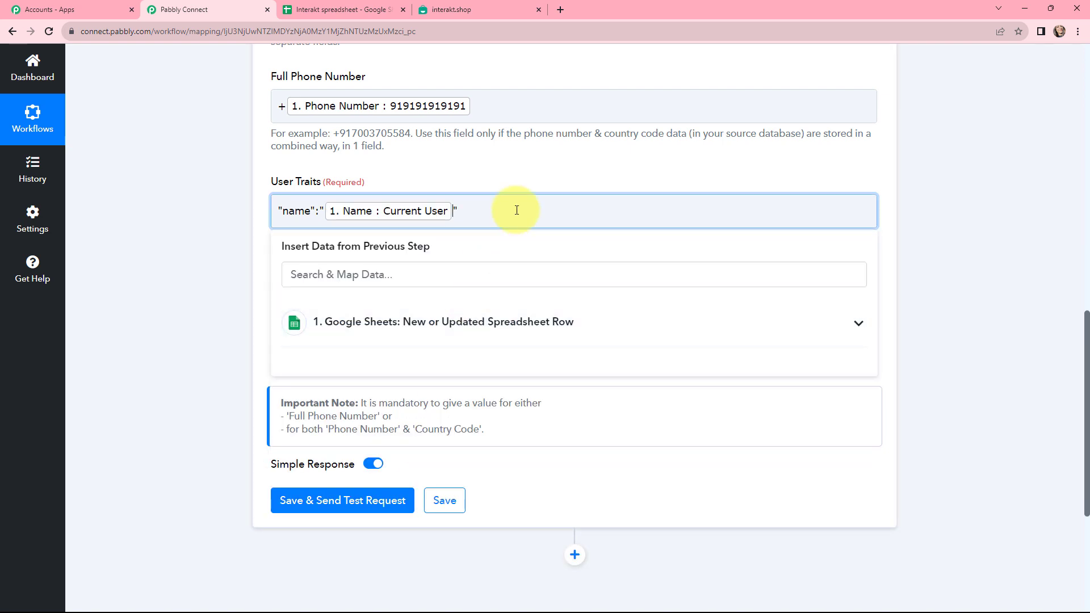
click(469, 178)
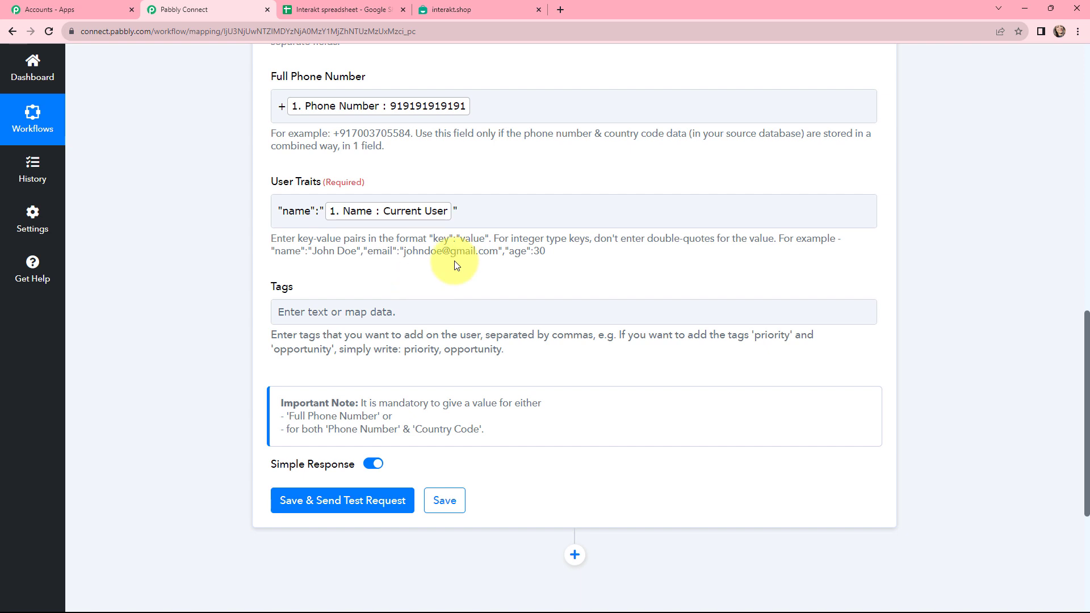
Step: Add the email example to User Traits, replacing its sample value with the sheet's Email
drag(361, 251, 502, 253)
key(ctrl+c)
click(479, 206)
key(ctrl+v)
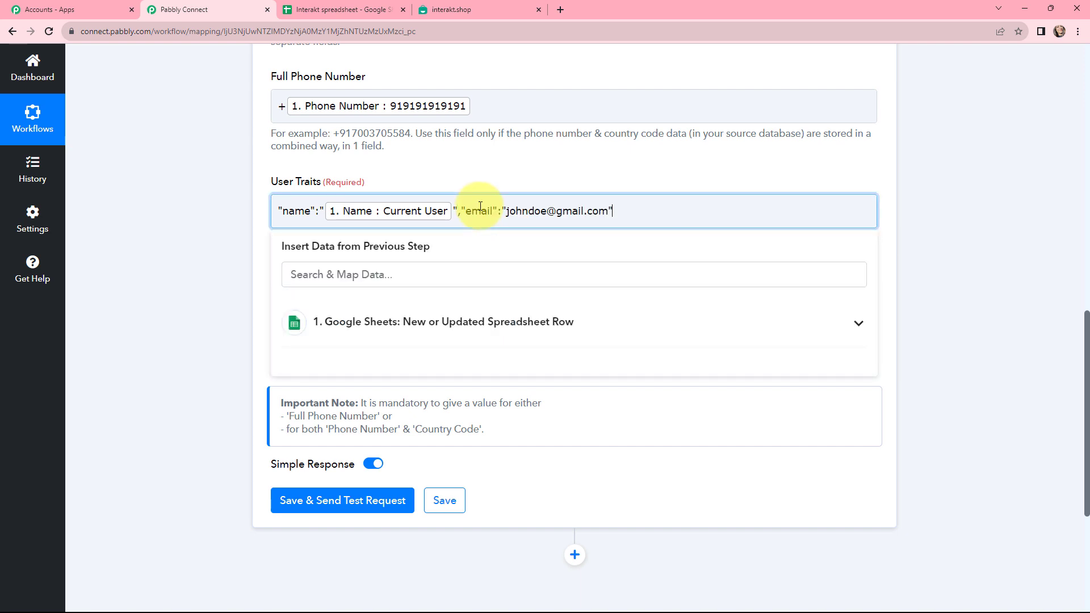
drag(505, 213, 610, 220)
key(BackSpace)
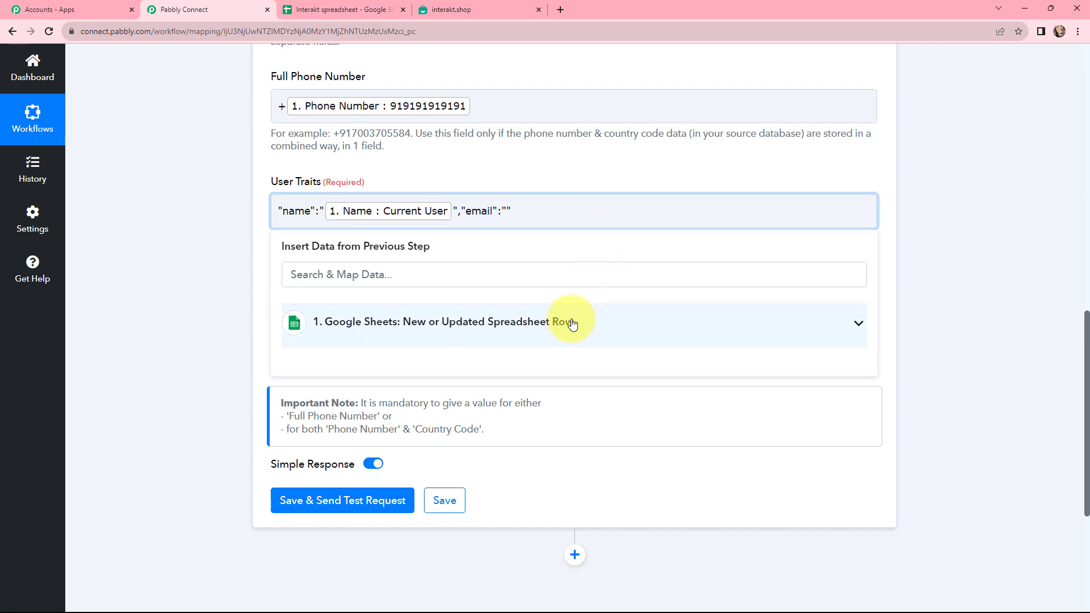
click(570, 320)
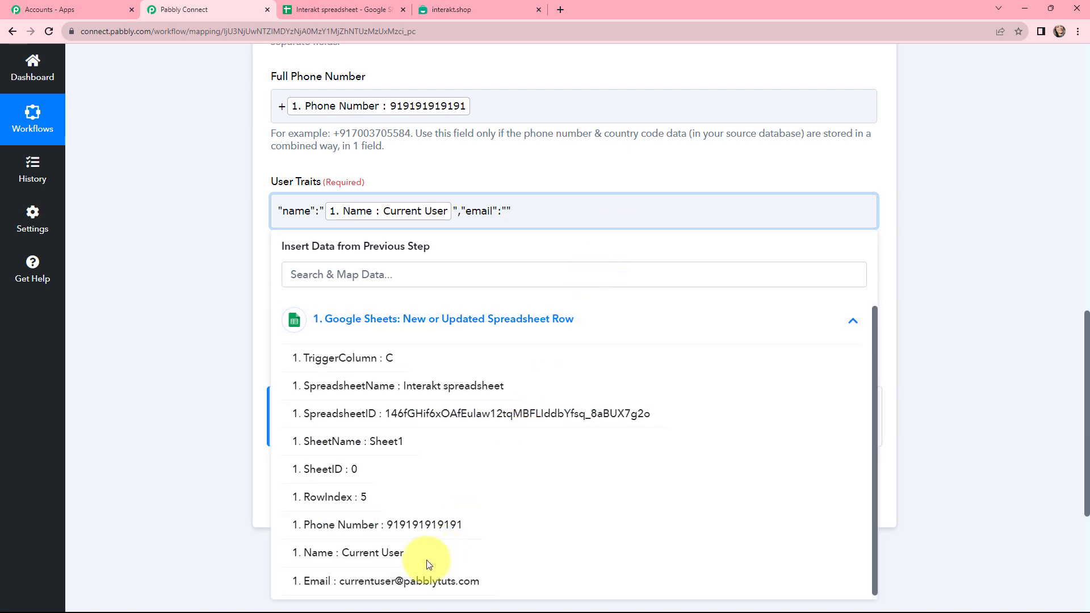
click(420, 583)
click(482, 180)
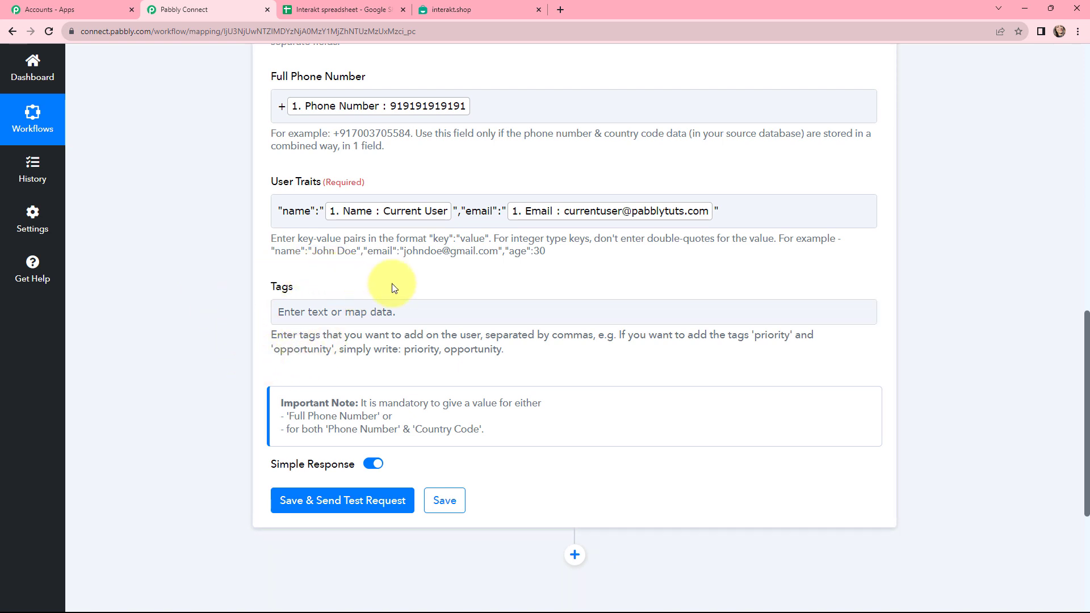
click(299, 209)
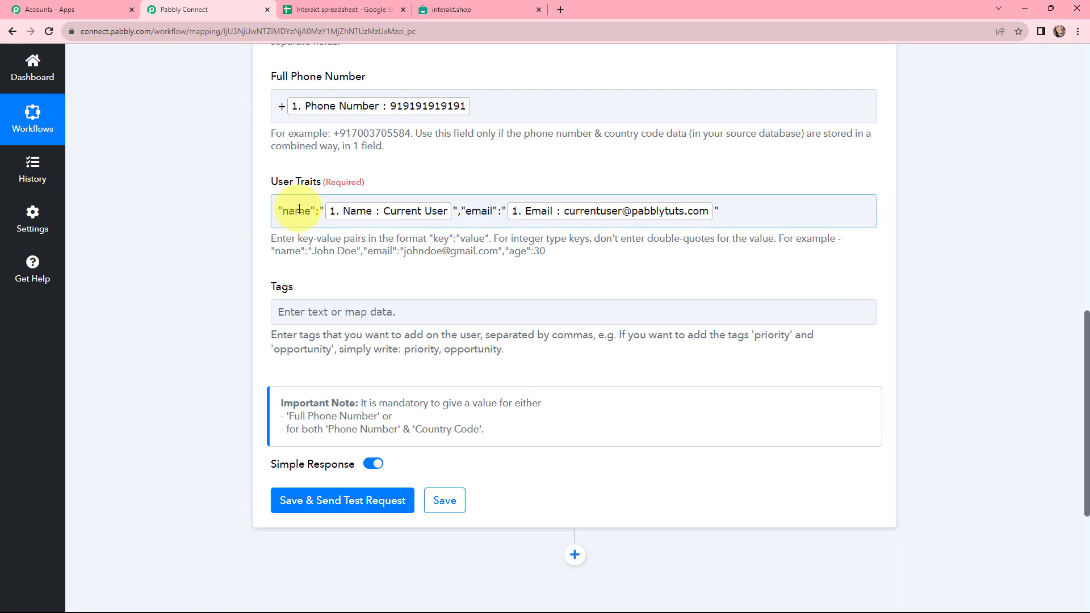
click(250, 187)
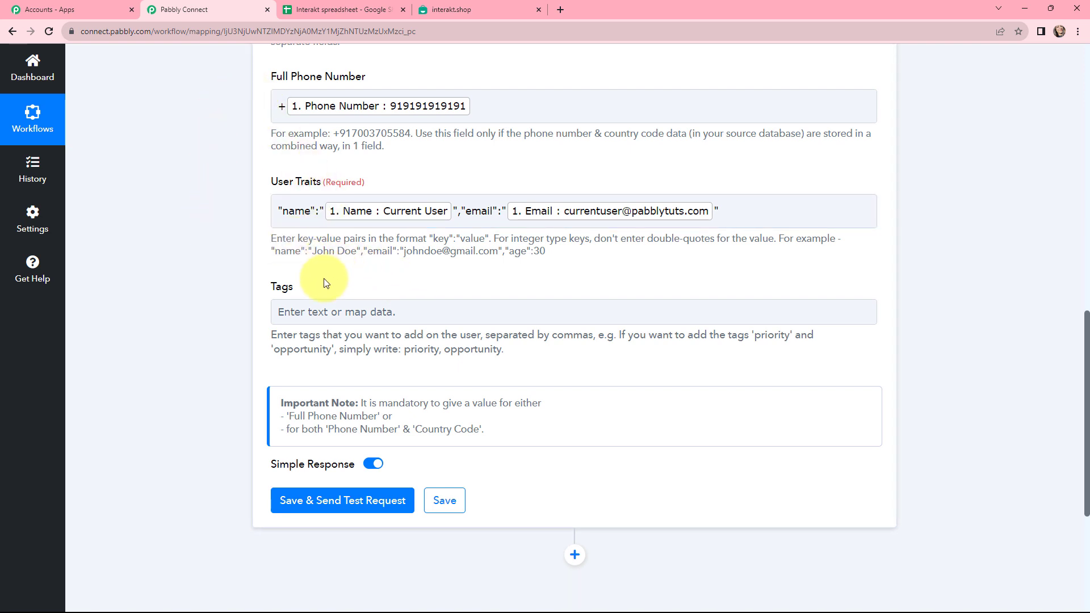
Step: Save & Send Test Request, then check the new user under Interakt's All Users
scroll(307, 311, down, 1)
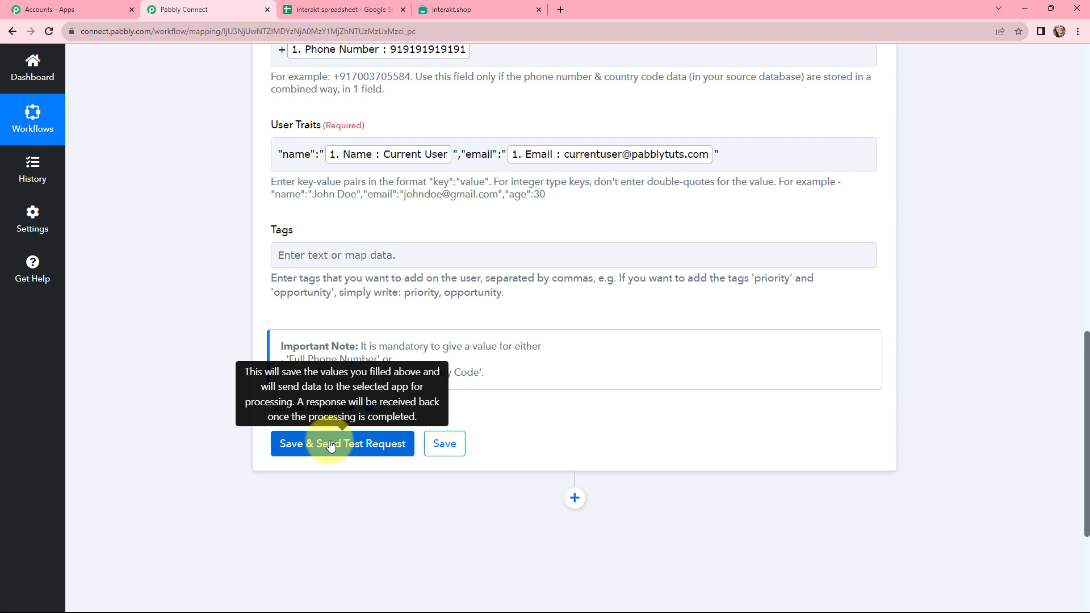
click(331, 445)
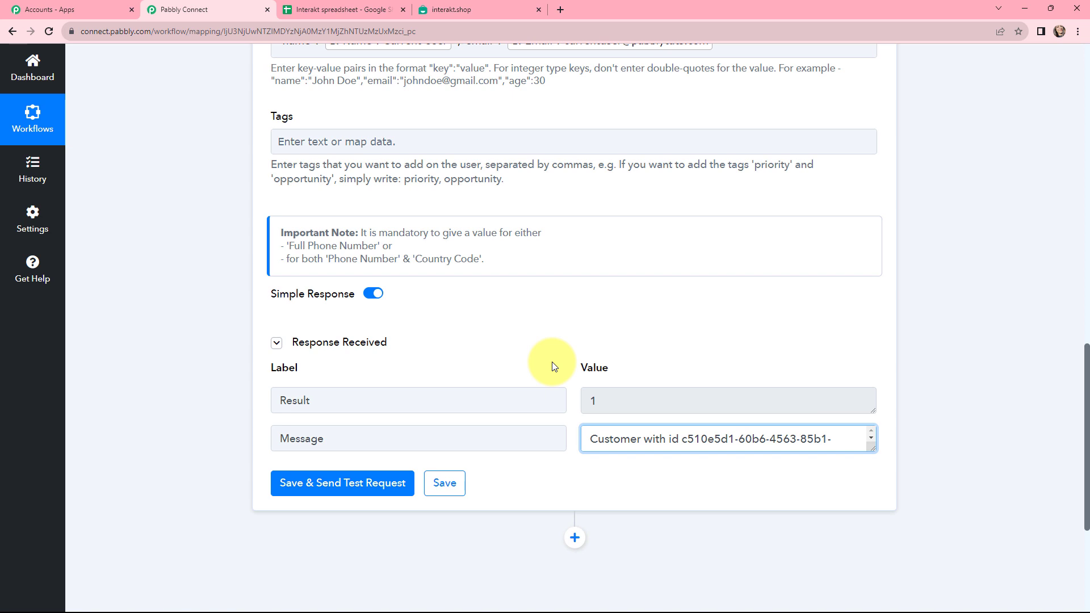
key(ctrl+4)
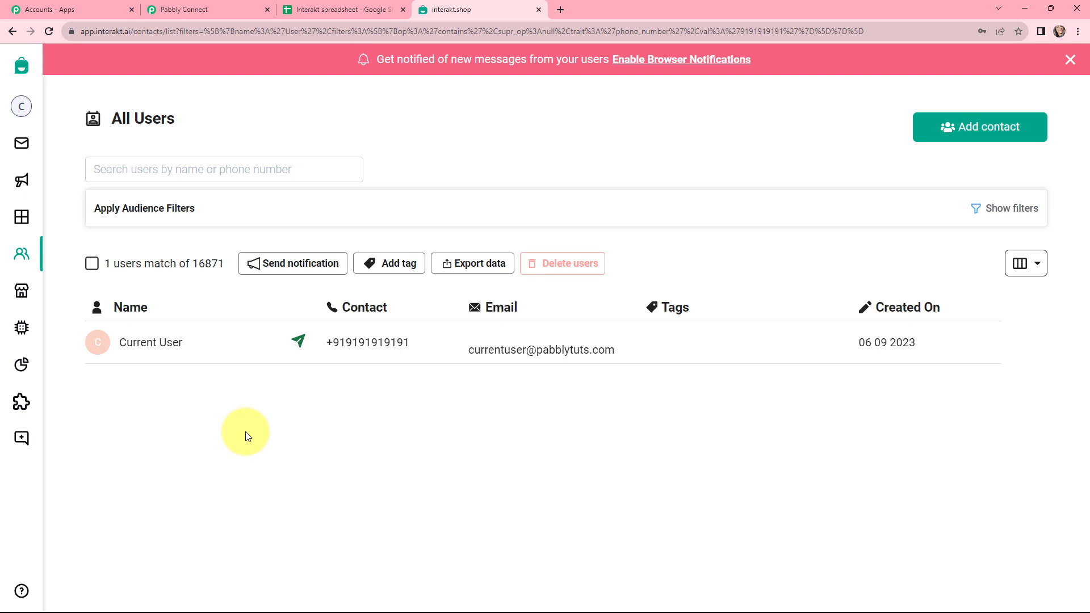
key(ctrl+2)
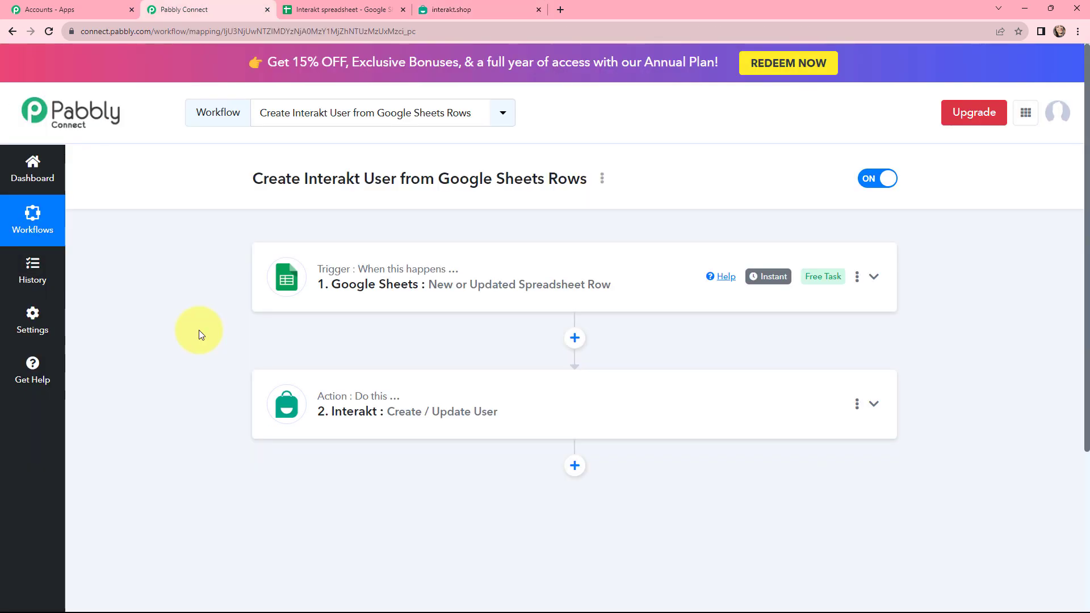